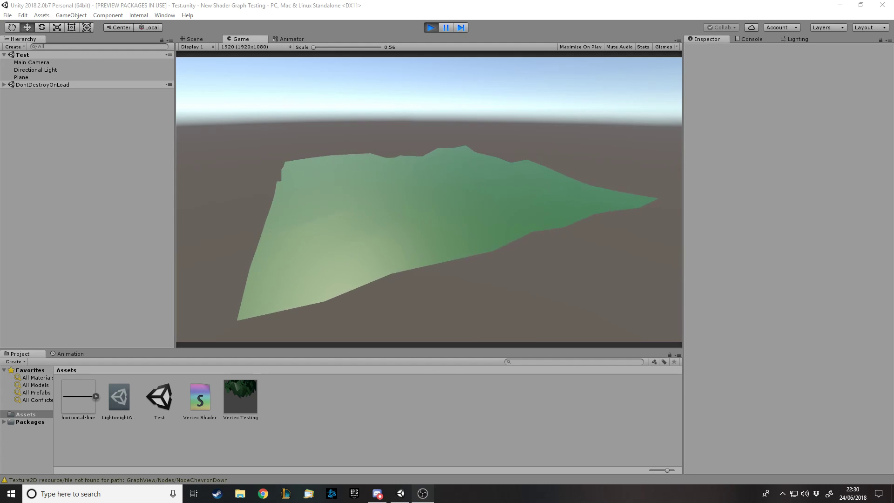
Watch the animated terrain run in Play mode, then bring the Discord #python chat over Unity
left_click(634, 422)
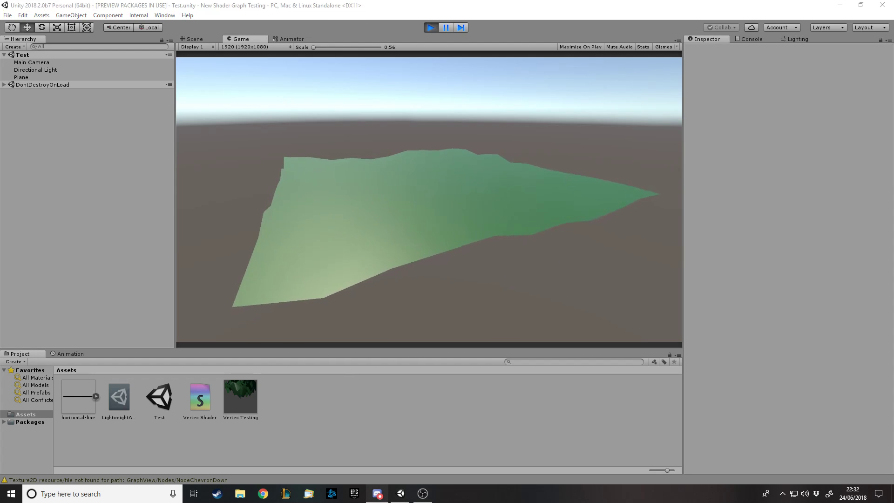
left_click_drag(893, 19, 239, 40)
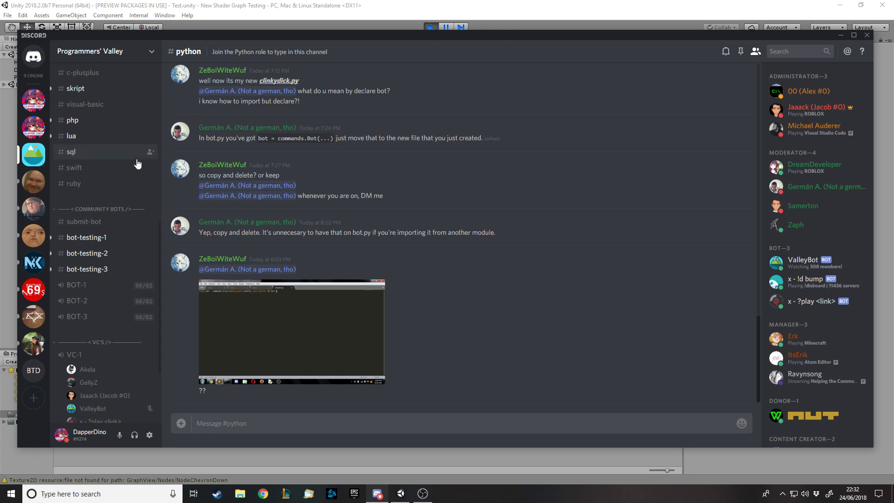
scroll(108, 182, "up", 5)
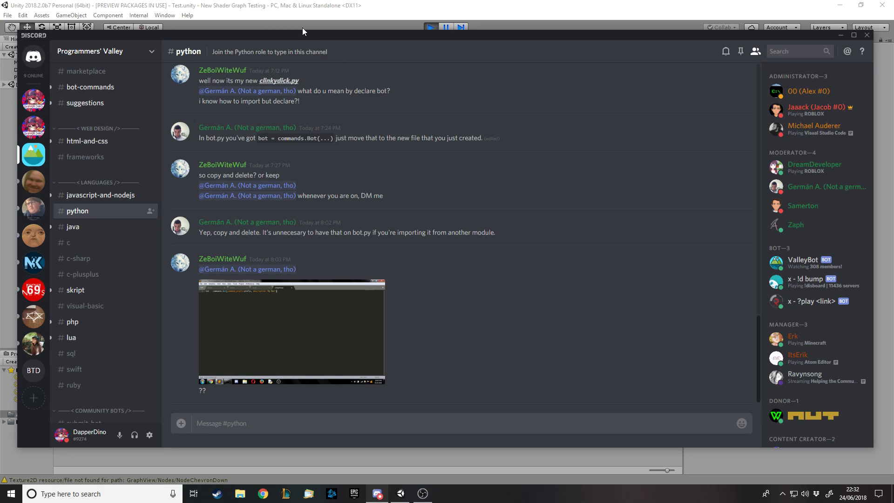
left_click_drag(294, 32, 893, 0)
Stop Play mode and reset the Plane's X and Y Offset to 0
left_click(564, 347)
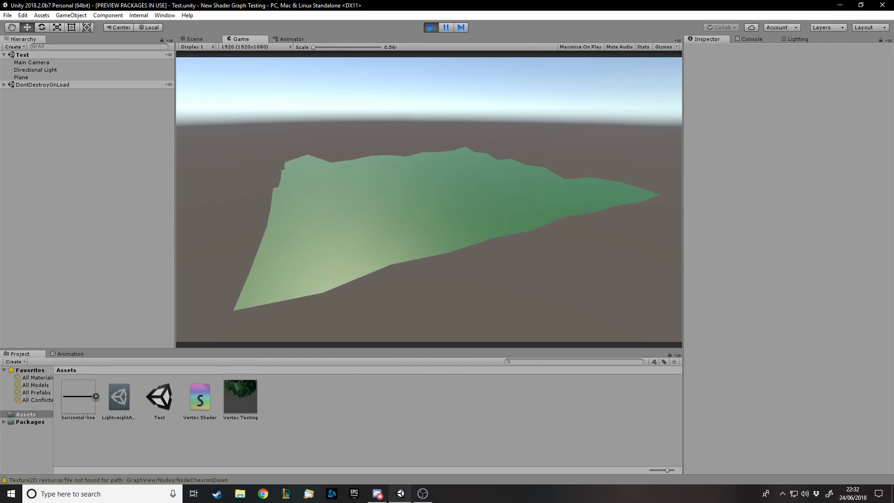
left_click(435, 29)
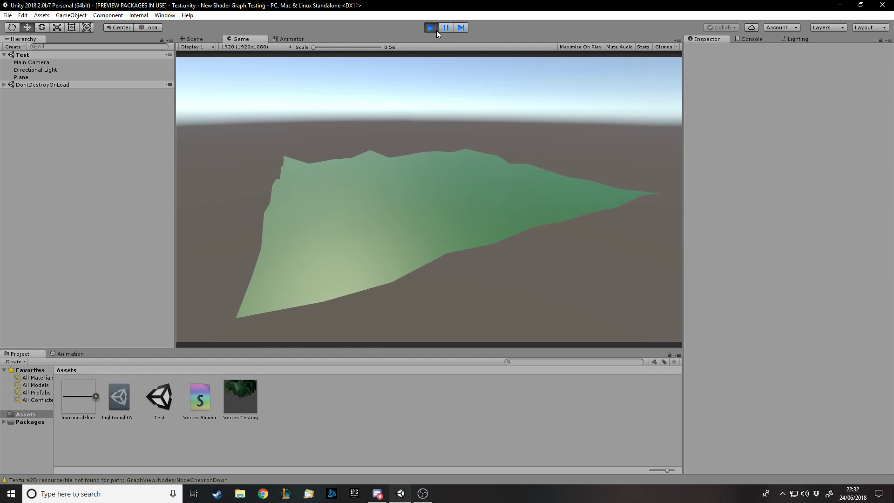
left_click(383, 206)
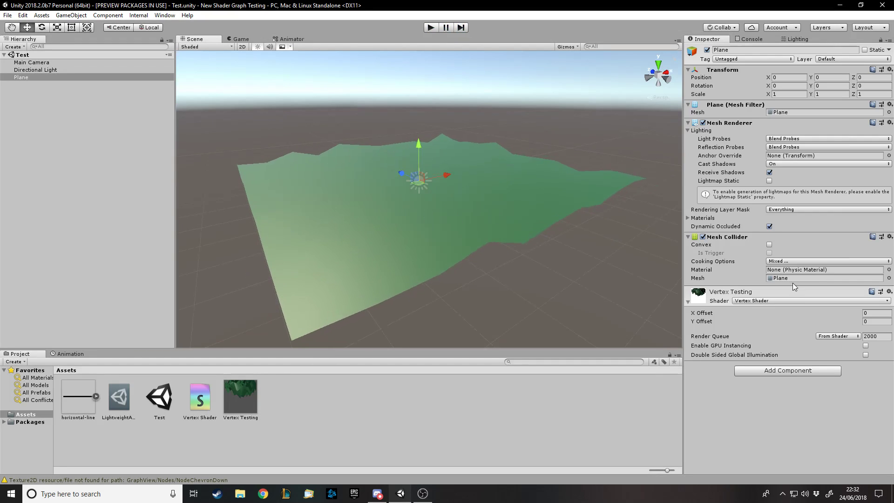
mouse_move(702, 313)
left_mouse_down()
mouse_move(678, 312)
mouse_move(706, 317)
mouse_move(694, 326)
left_mouse_up()
left_click(877, 313)
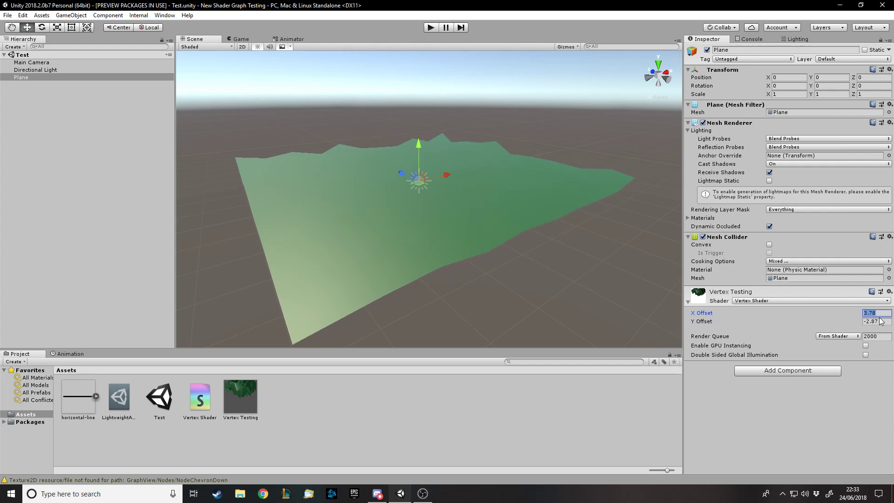
type("0")
left_click(878, 321)
type("0")
left_click(339, 413)
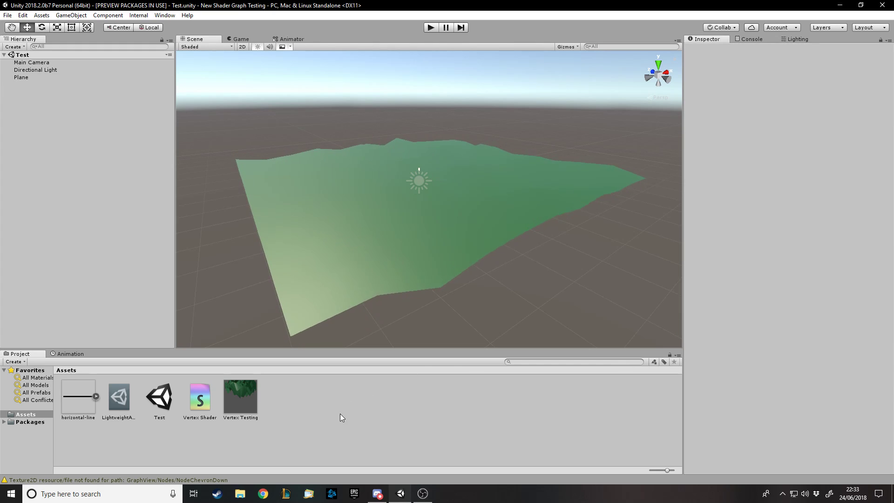
Create a material named 'Video Mat' and apply it to the Plane
right_click(355, 423)
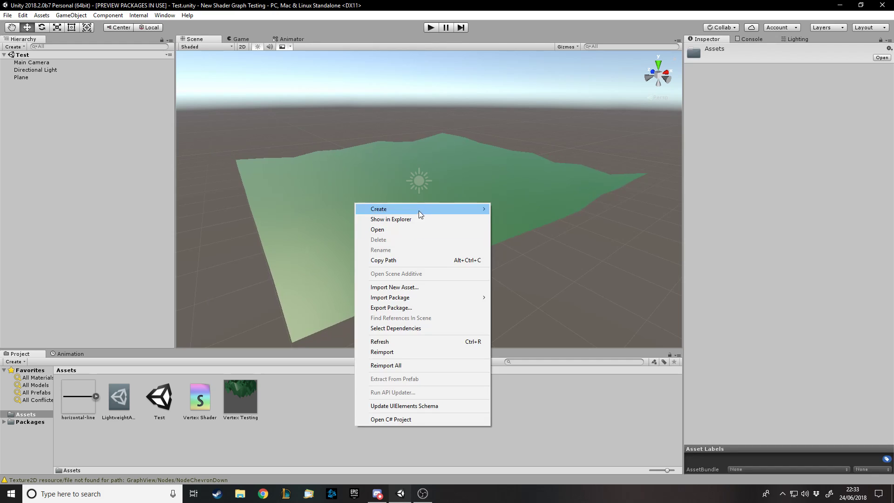
mouse_move(426, 208)
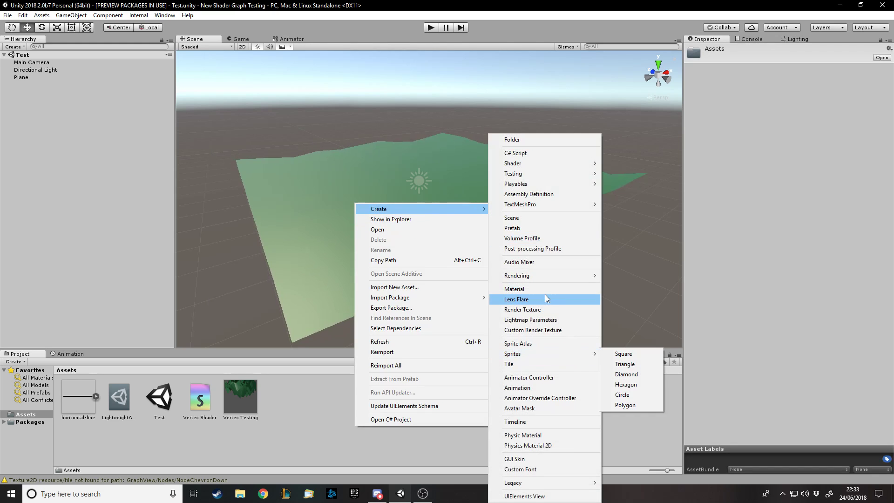
left_click(543, 288)
type("Video Mat")
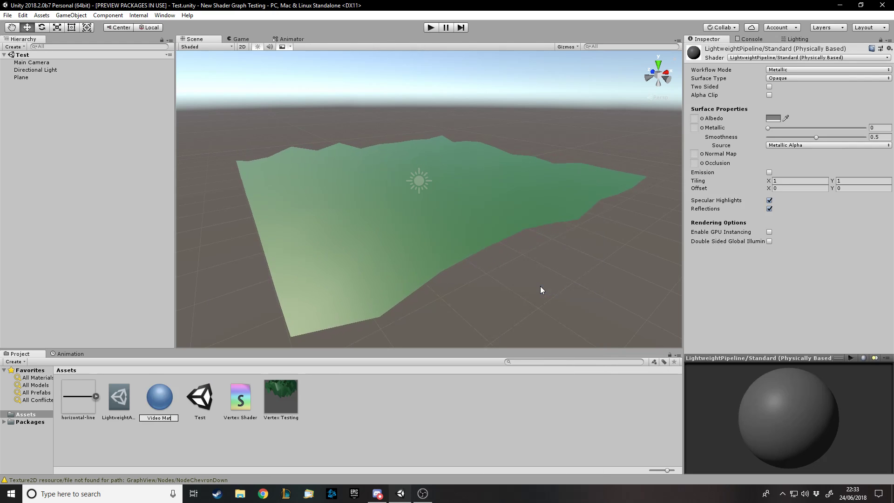
key("Return")
left_click_drag(279, 399, 21, 78)
Create a PBR shader graph named 'Tesselation'
right_click(331, 431)
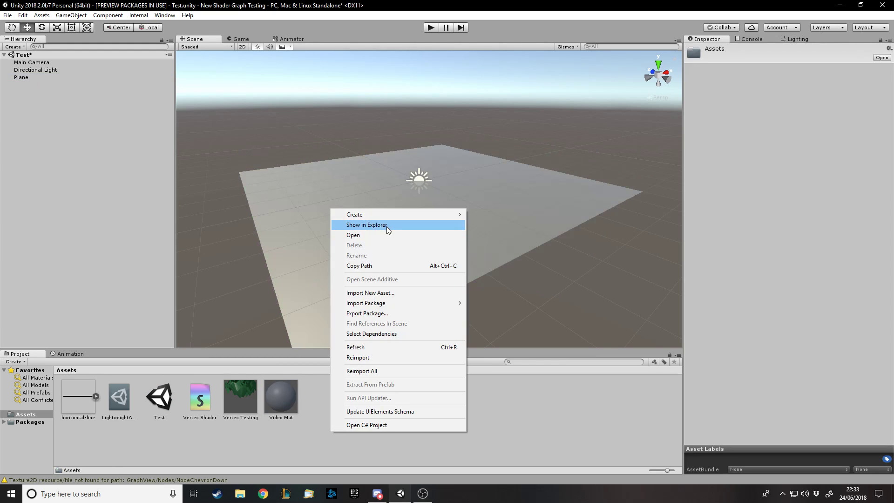
mouse_move(445, 215)
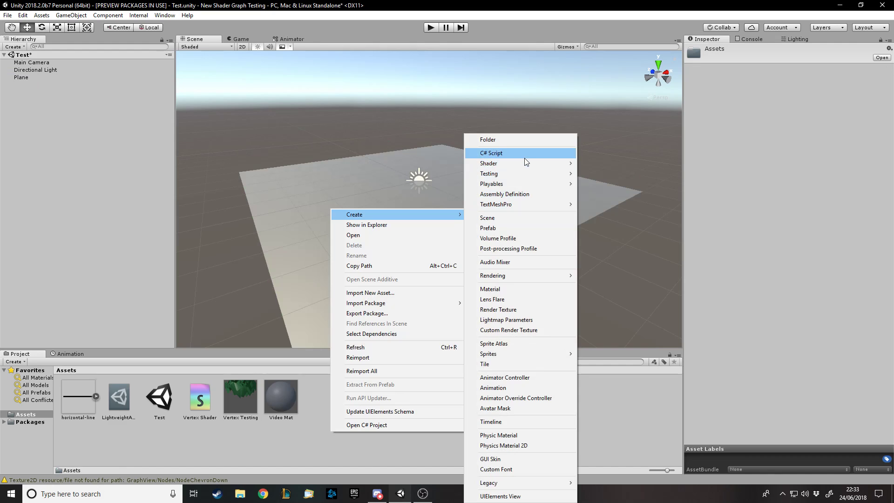
mouse_move(555, 166)
left_click(608, 205)
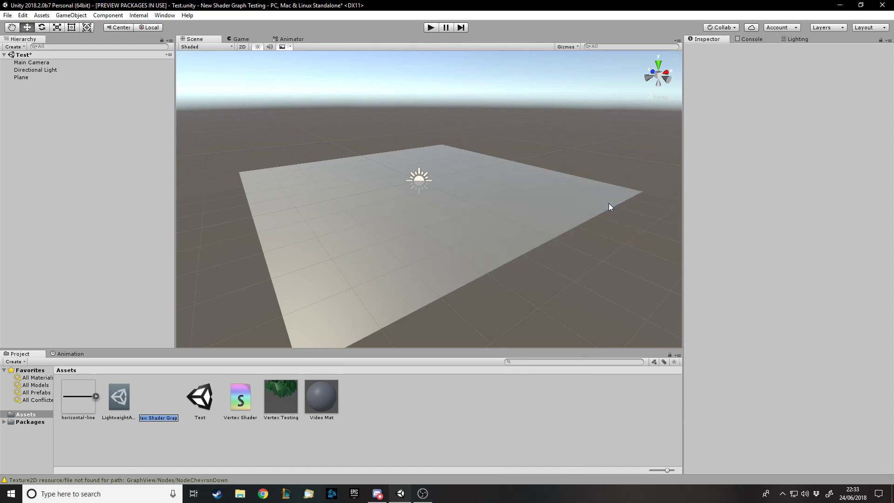
type("Tesselation")
key("Return")
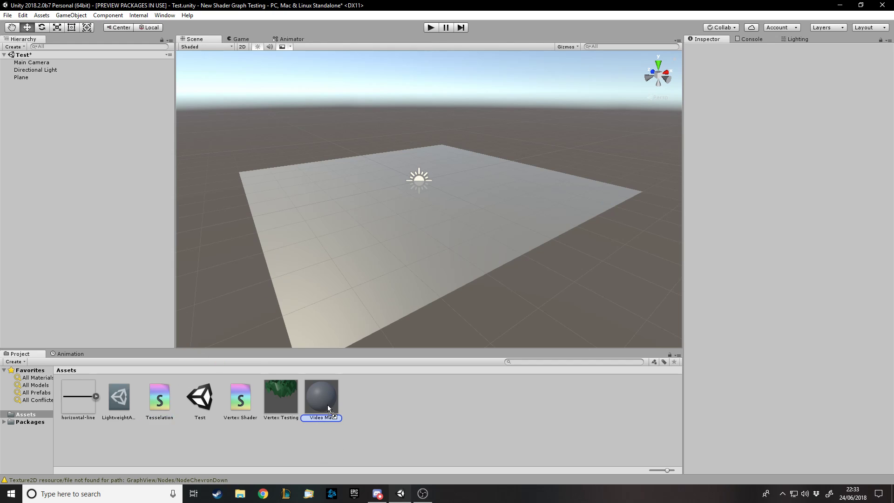
Open the Tesselation asset in Shader Graph and toggle the PBR Master node's settings
left_click(160, 400)
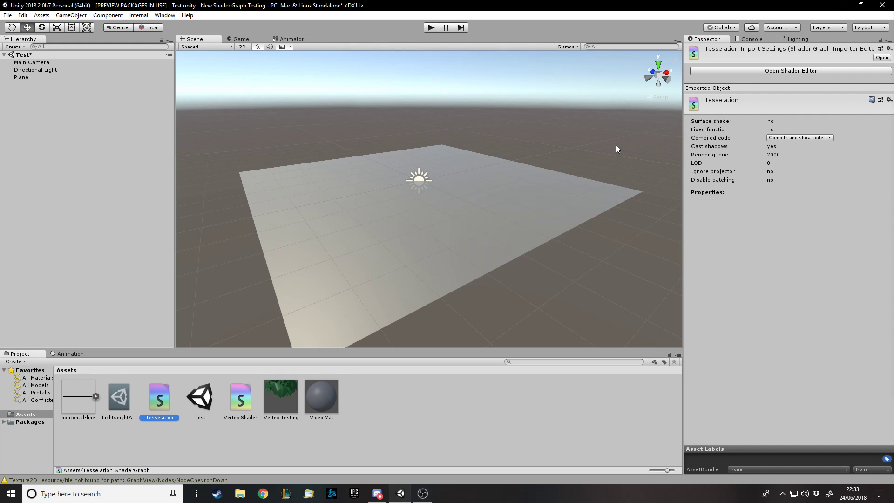
left_click_drag(893, 15, 152, 51)
left_click_drag(446, 52, 484, 53)
left_click(539, 153)
left_click(538, 153)
left_click(530, 153)
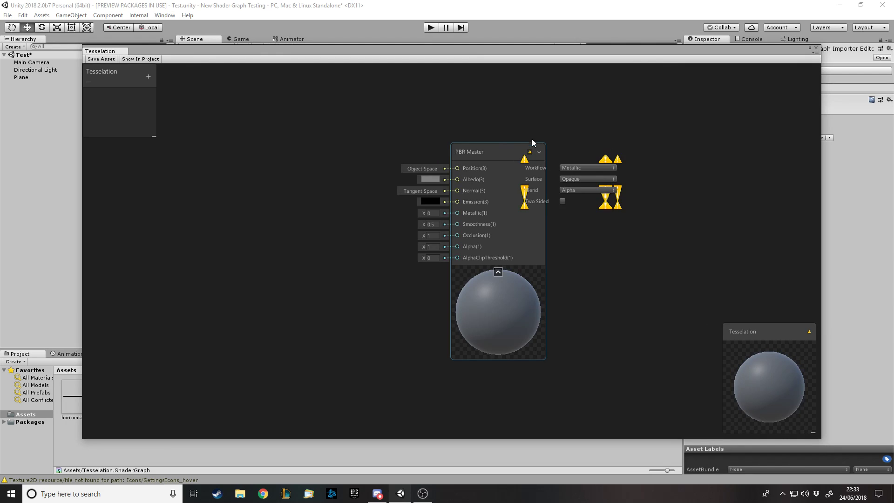
left_click(530, 154)
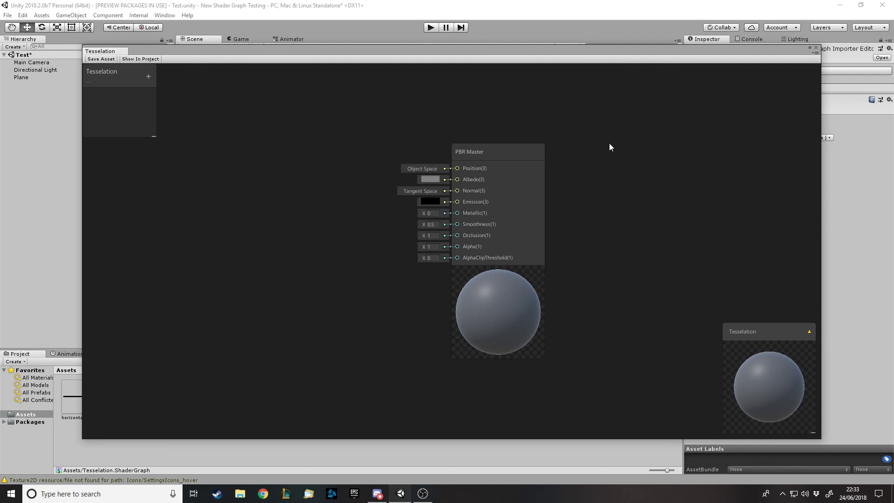
Reposition the Shader Graph window within the editor layout
left_click_drag(279, 56, 364, 157)
left_click_drag(367, 192, 339, 52)
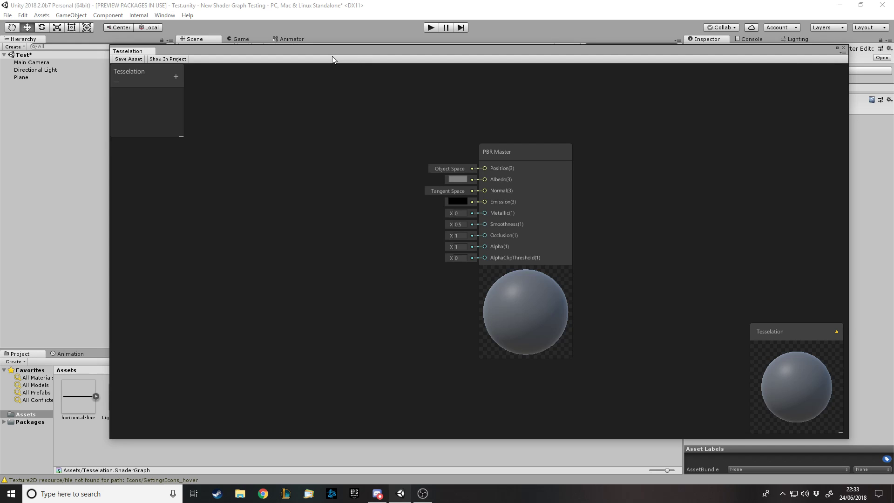
left_click_drag(332, 56, 330, 52)
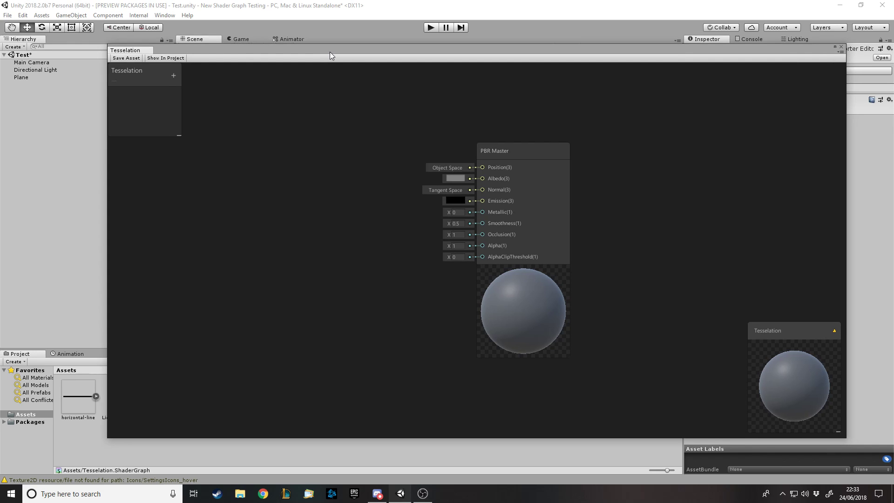
mouse_move(330, 51)
left_mouse_down()
mouse_move(344, 57)
mouse_move(317, 61)
mouse_move(319, 52)
left_mouse_up()
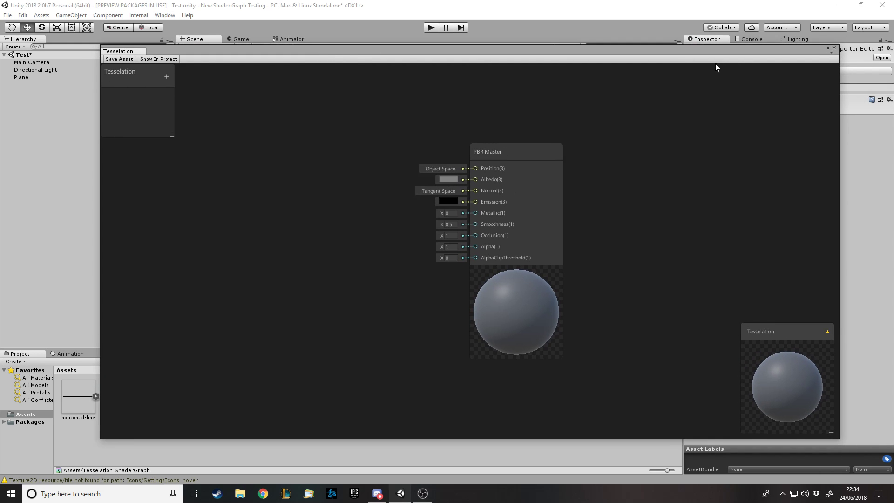
mouse_move(255, 56)
left_mouse_down()
mouse_move(247, 46)
mouse_move(243, 52)
left_mouse_up()
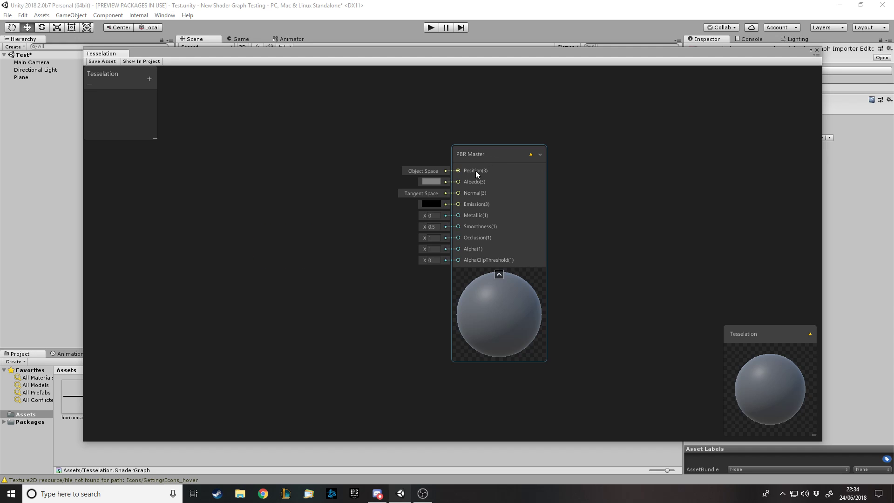
Add a Position node and connect its output to PBR Master's Position input
left_click(364, 134)
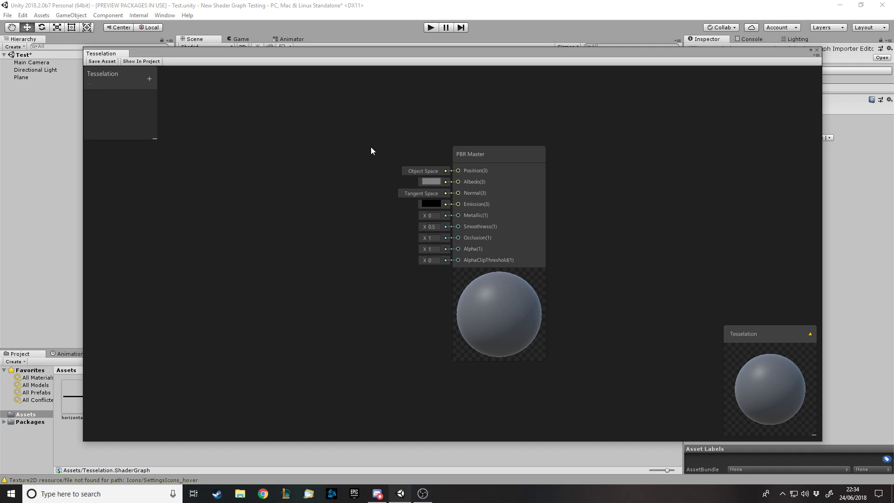
key("space")
type("pos")
key("Return")
left_click_drag(280, 129, 216, 115)
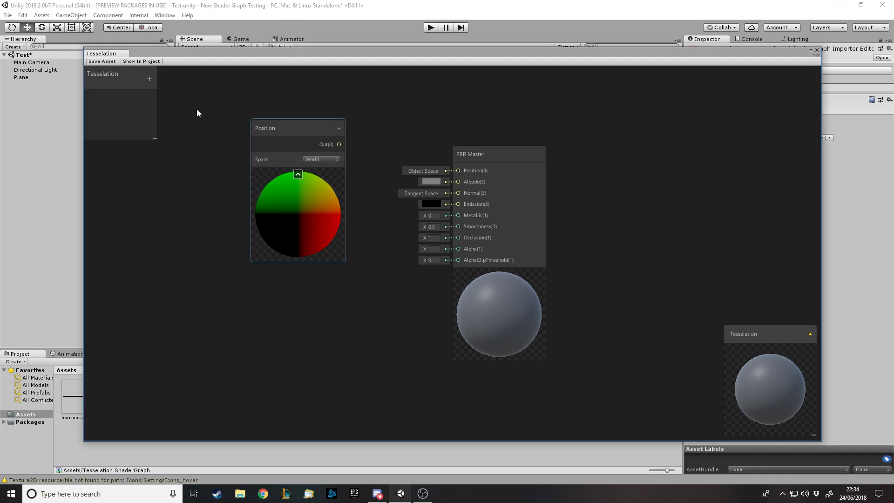
left_click_drag(299, 117, 458, 172)
left_click_drag(275, 130, 459, 170)
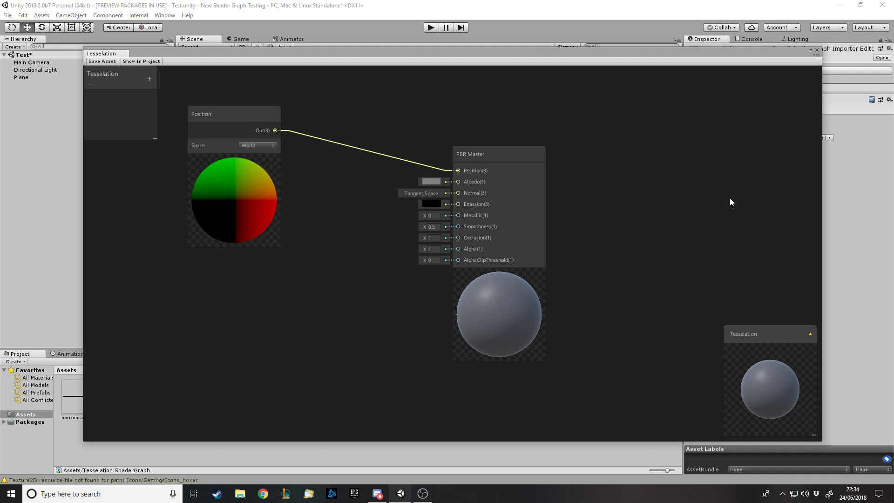
Arrange the Position and PBR Master nodes and reposition the graph window
scroll(730, 202, "down", 1)
scroll(730, 202, "down", 1)
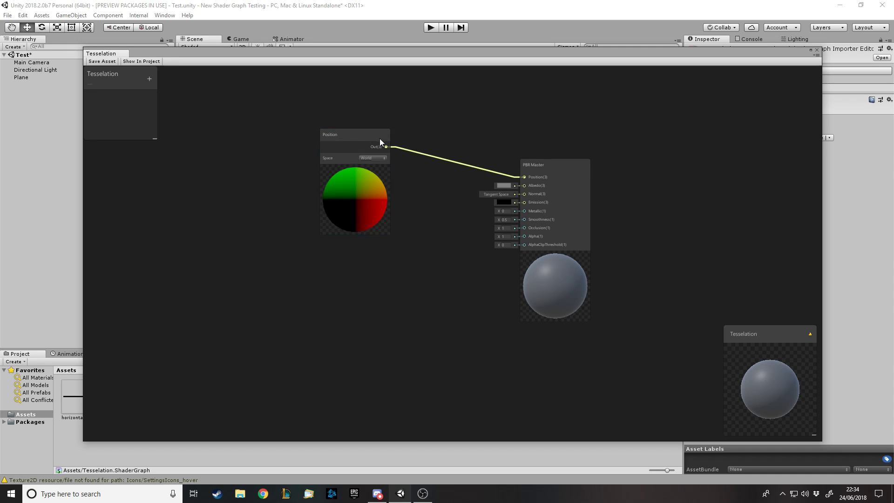
left_click_drag(368, 134, 213, 128)
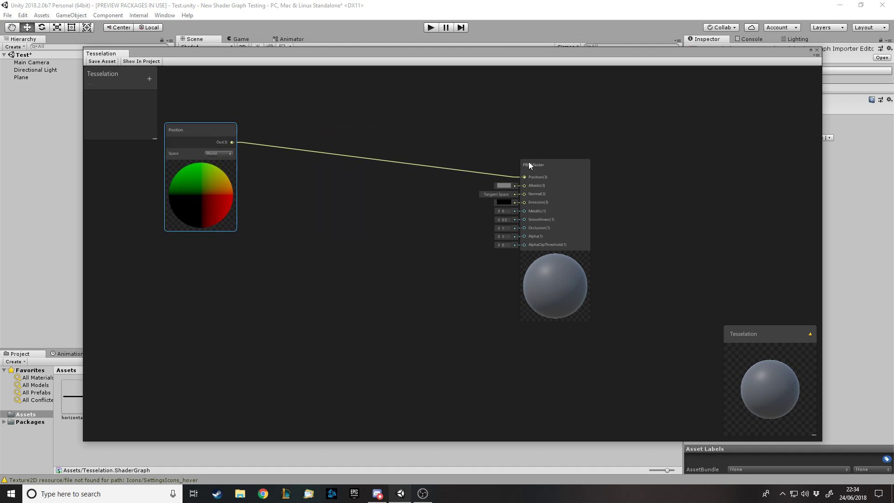
left_click_drag(528, 161, 548, 151)
left_click(386, 190)
left_click_drag(370, 53, 370, 157)
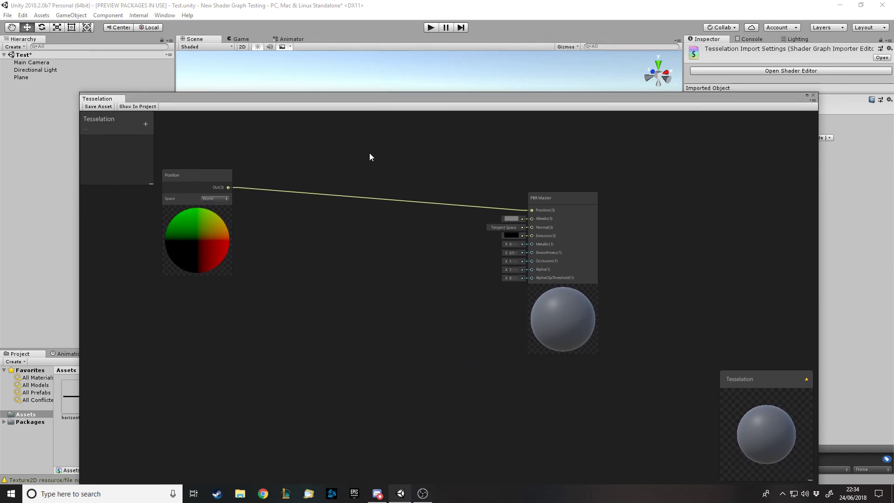
left_click_drag(357, 95, 363, 42)
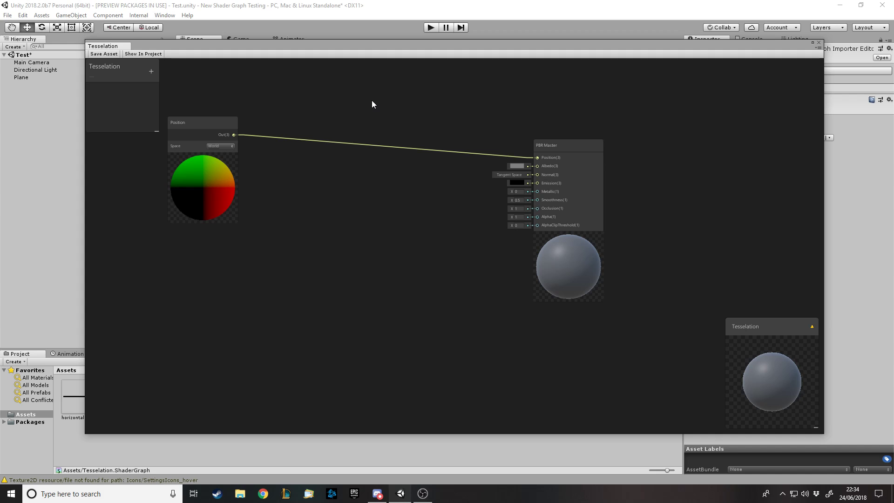
Set the main preview to a custom Plane mesh and maximize the graph window
right_click(762, 376)
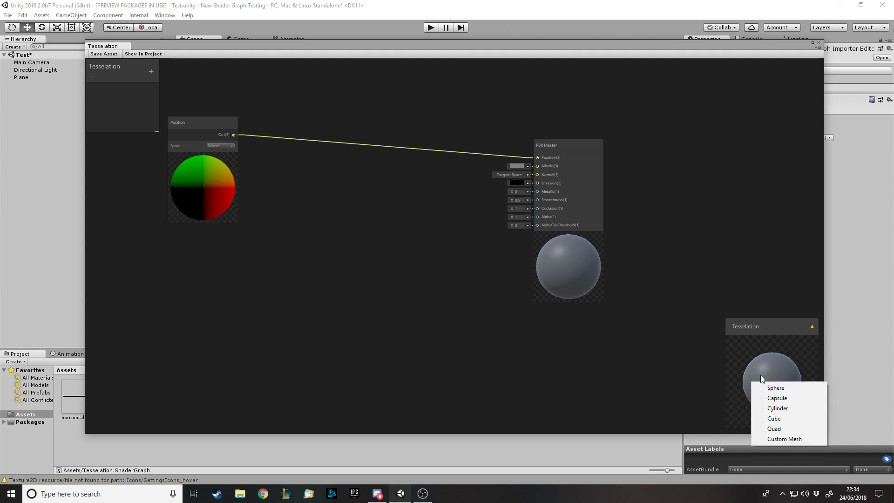
left_click(785, 437)
double_click(214, 69)
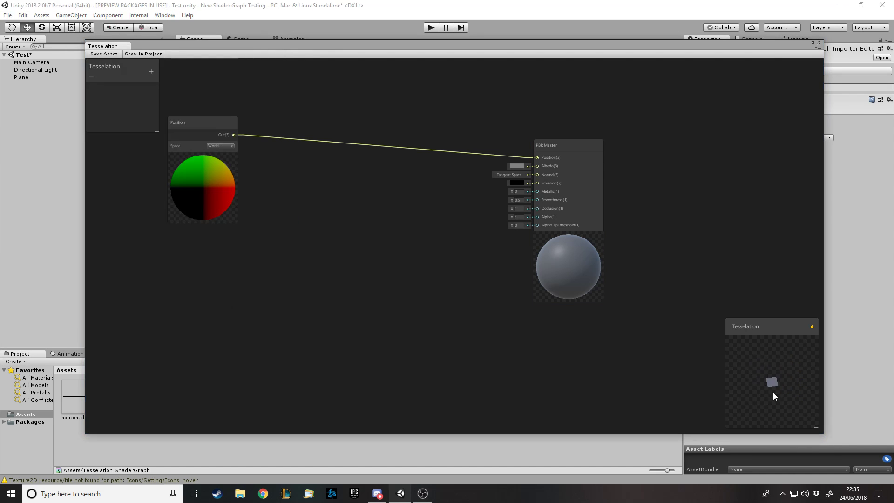
left_click_drag(778, 395, 772, 370)
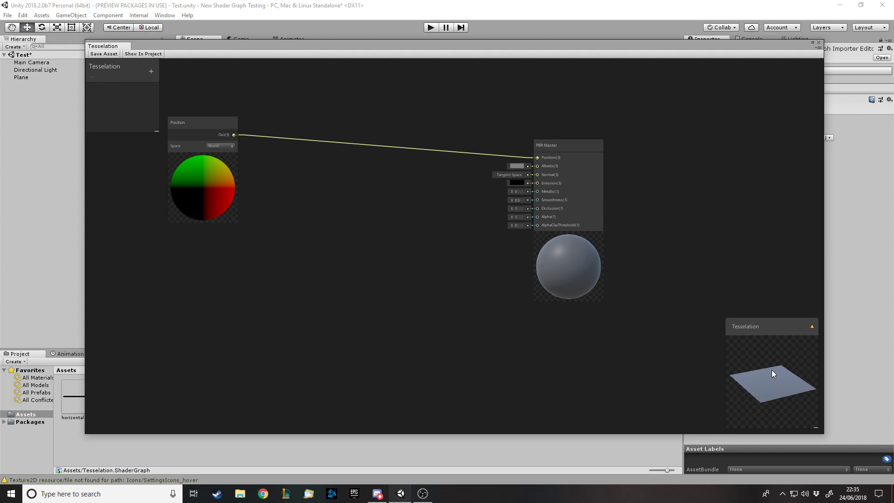
left_click(813, 42)
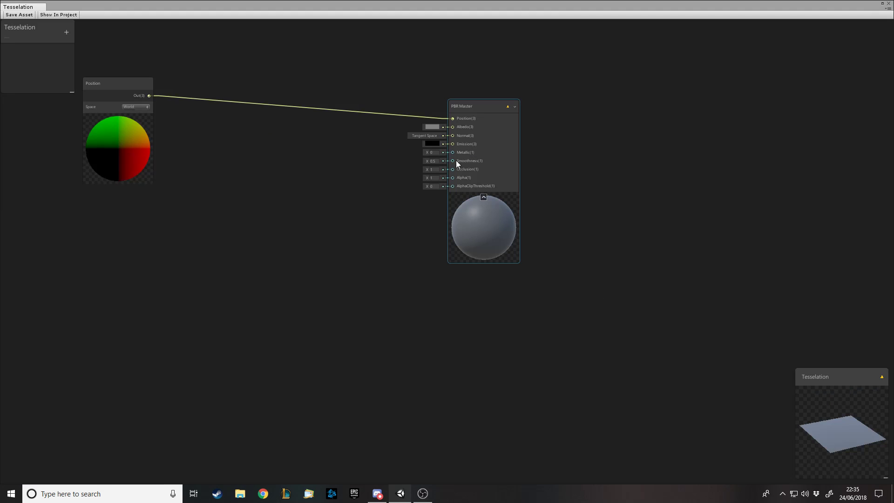
scroll(630, 224, "down", 3)
scroll(357, 138, "up", 5)
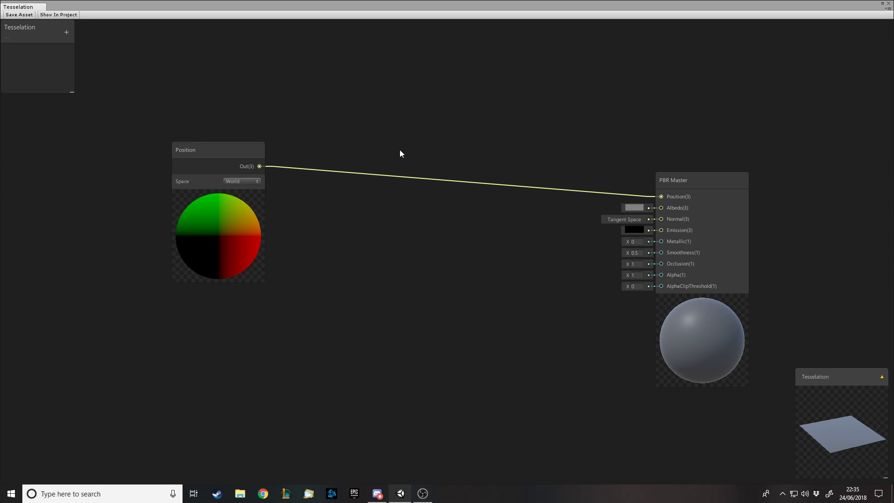
Add a Split node via 'spl' and reroute the World Position output into its In port
key("space")
type("sp")
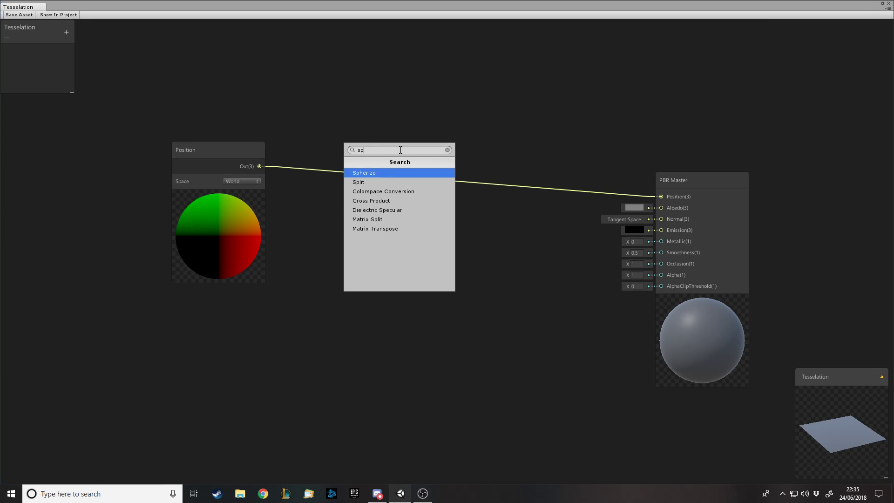
type("l")
key("Return")
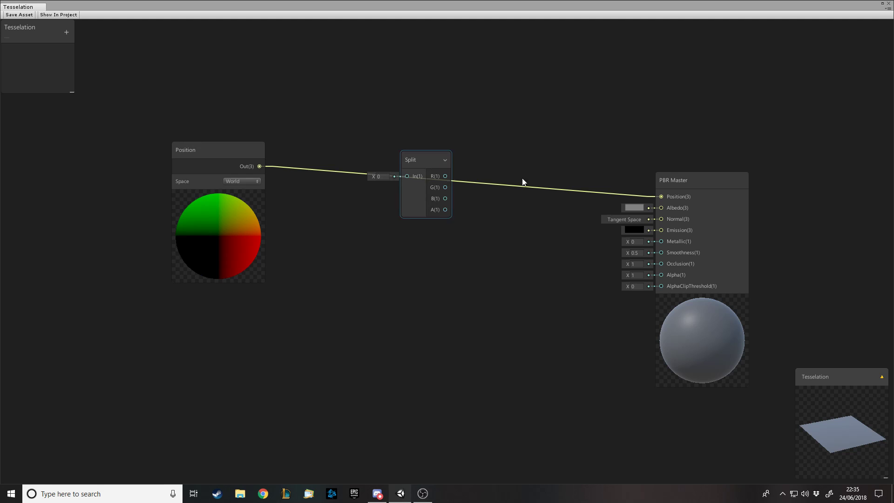
left_click_drag(647, 198, 407, 178)
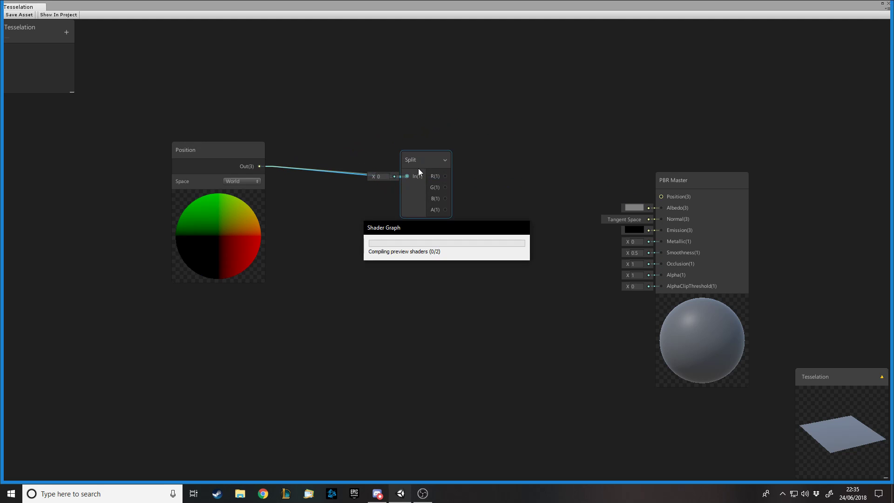
left_click_drag(433, 161, 369, 149)
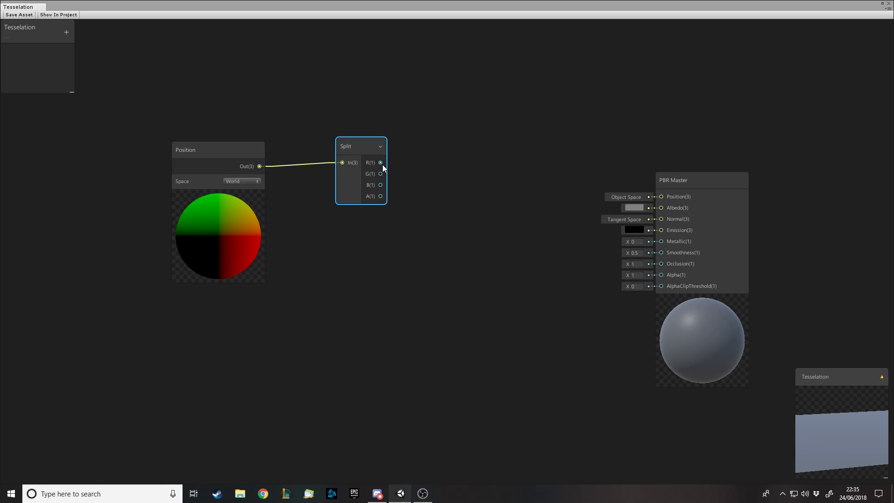
left_click_drag(380, 174, 461, 182)
Add a Vector 3 node feeding PBR Master Position, wiring Split R to X and B to Z
key("space")
type("vec")
key("Down")
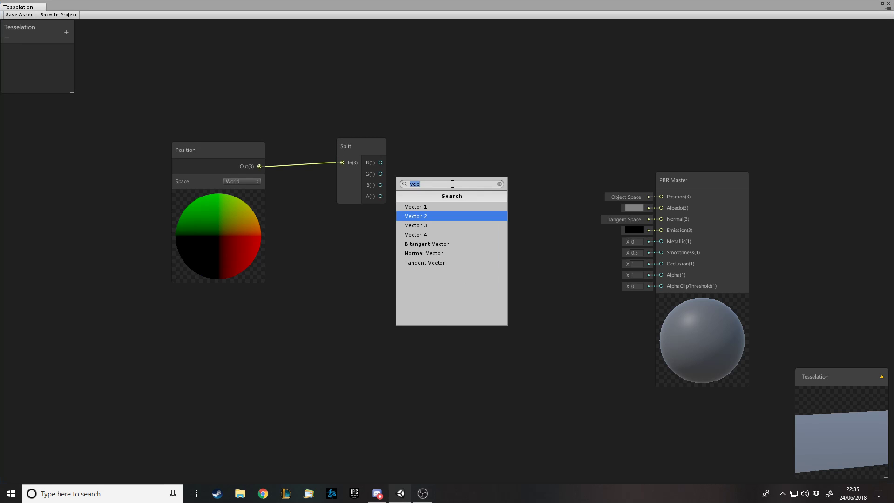
key("Down")
key("Return")
left_click_drag(454, 187, 664, 201)
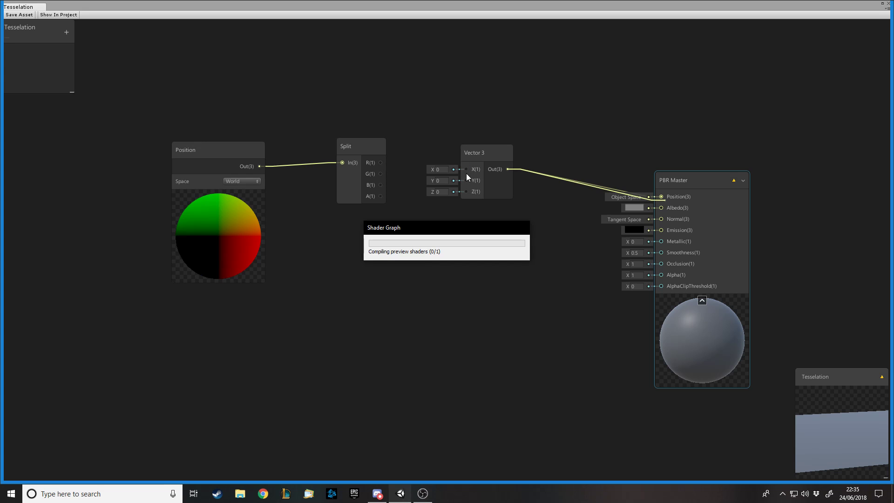
left_click_drag(381, 184, 466, 191)
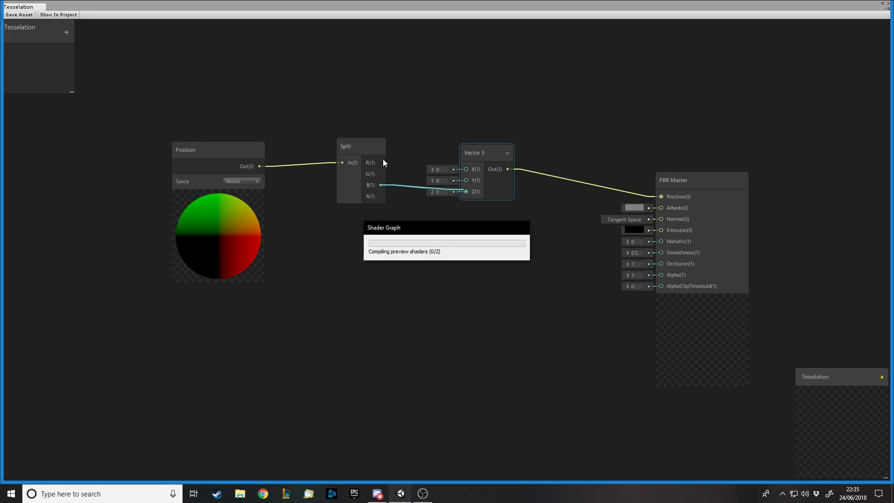
left_click_drag(381, 163, 463, 170)
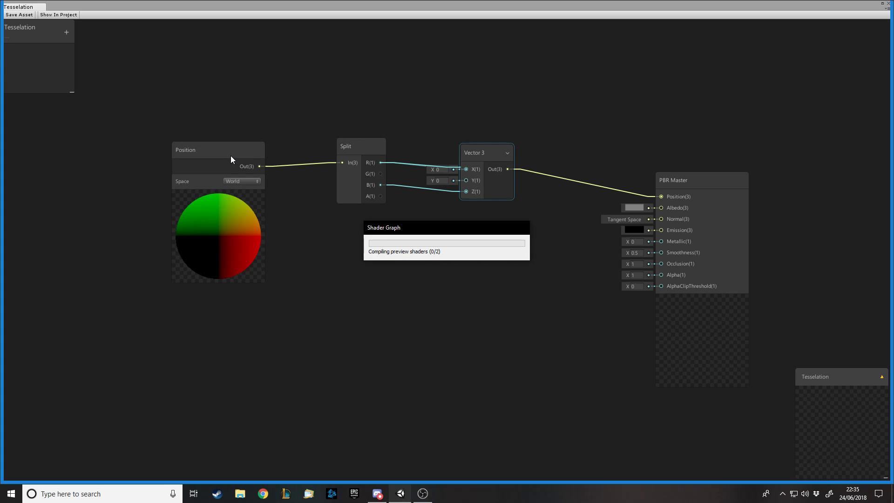
left_click_drag(243, 155, 226, 122)
left_click_drag(826, 390, 769, 383)
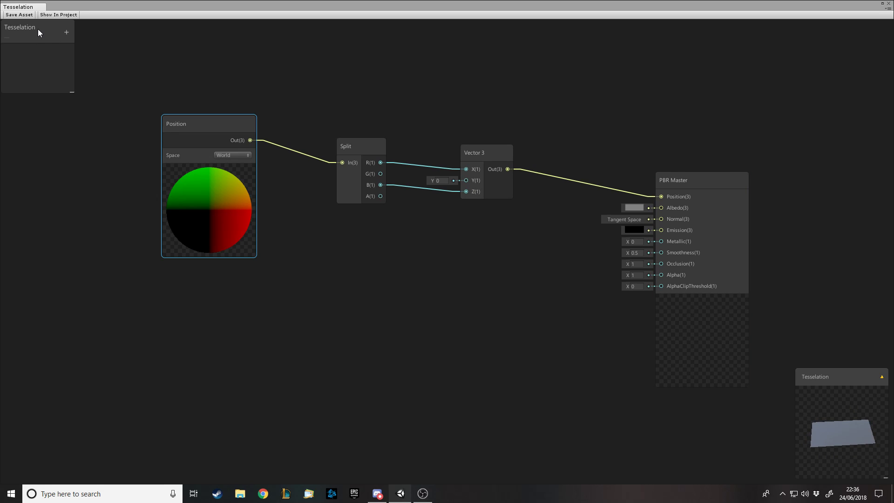
Save the graph, move PBR Master up and dock the main preview at lower right
left_click(17, 15)
left_click_drag(406, 46, 413, 3)
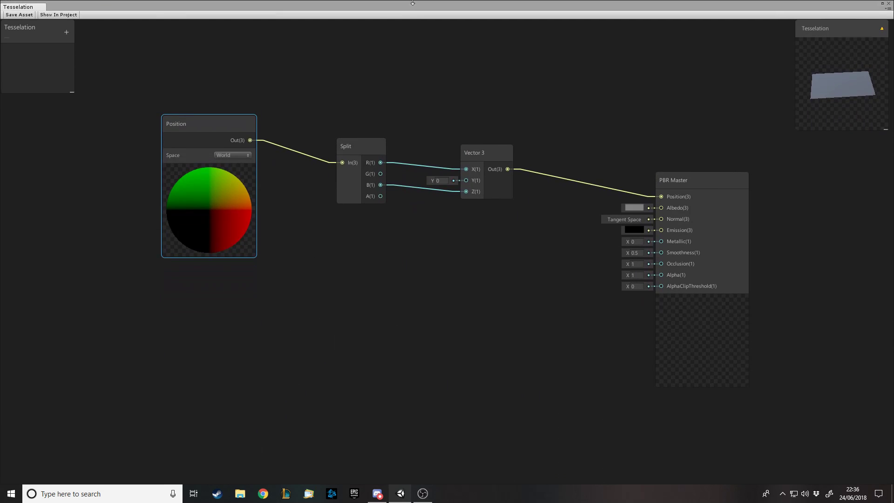
left_click(881, 4)
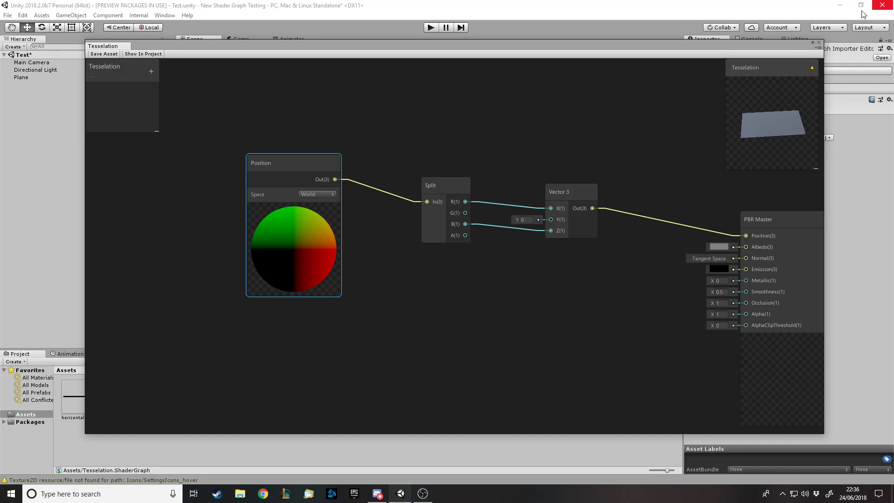
left_click(812, 42)
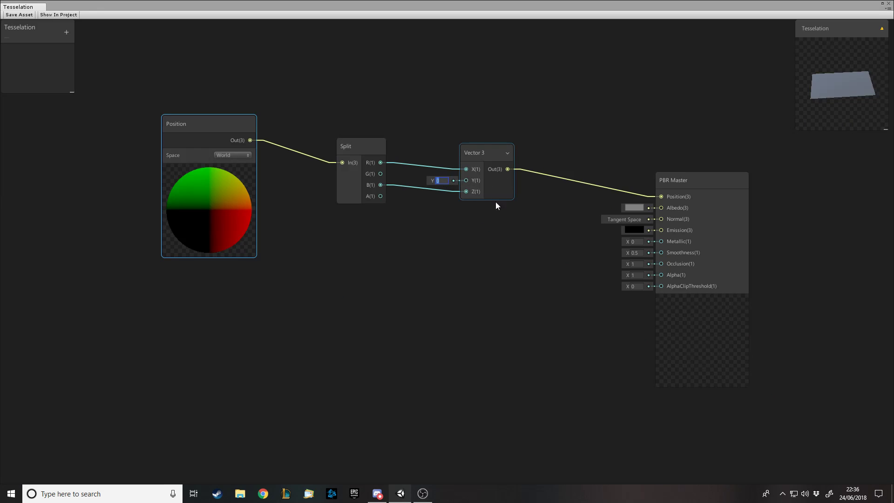
left_click_drag(703, 340, 719, 352)
left_click_drag(688, 303, 674, 292)
left_click_drag(837, 31, 845, 422)
Leave Vector 3's Y input at 0 after trying a value of 1
left_click(824, 305)
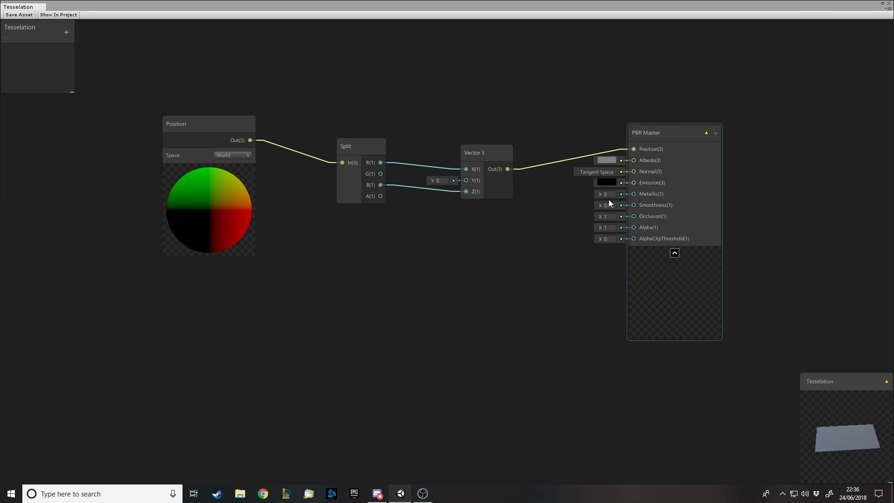
left_click(439, 181)
type("1")
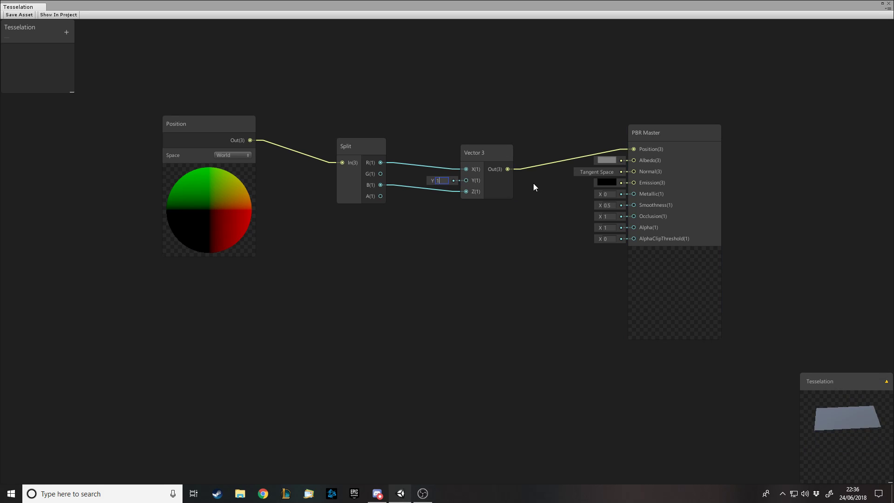
key("BackSpace")
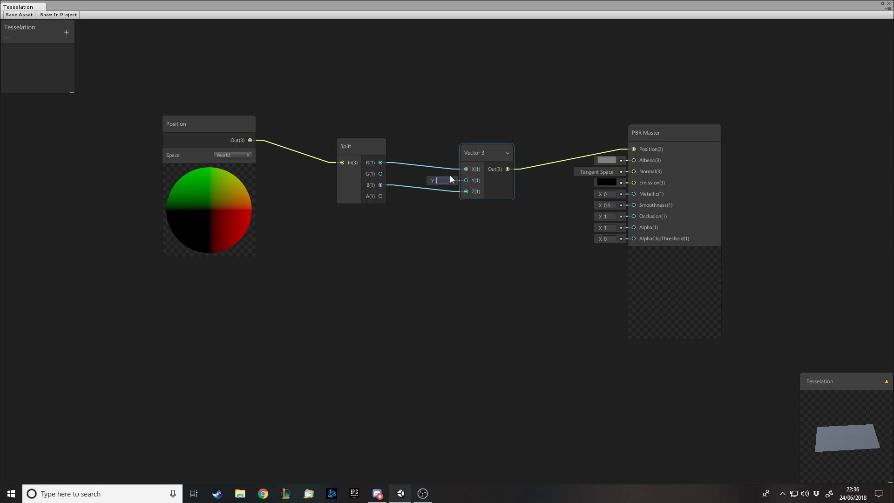
type("1")
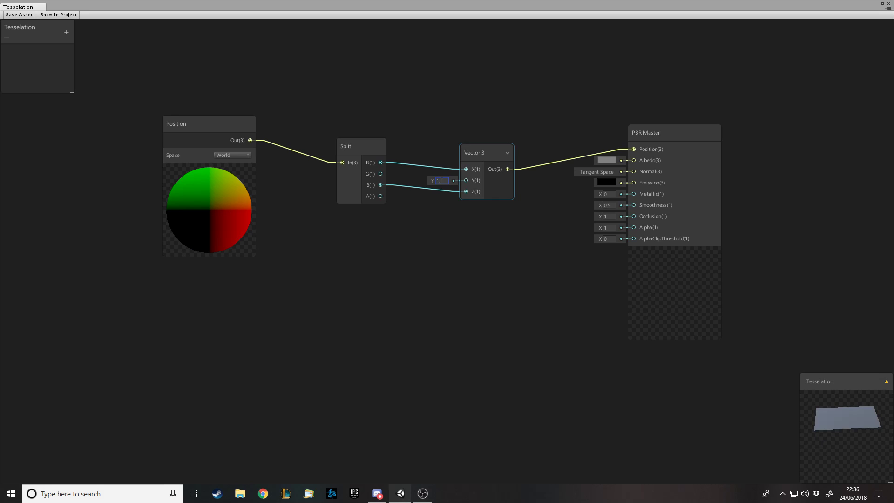
key("BackSpace")
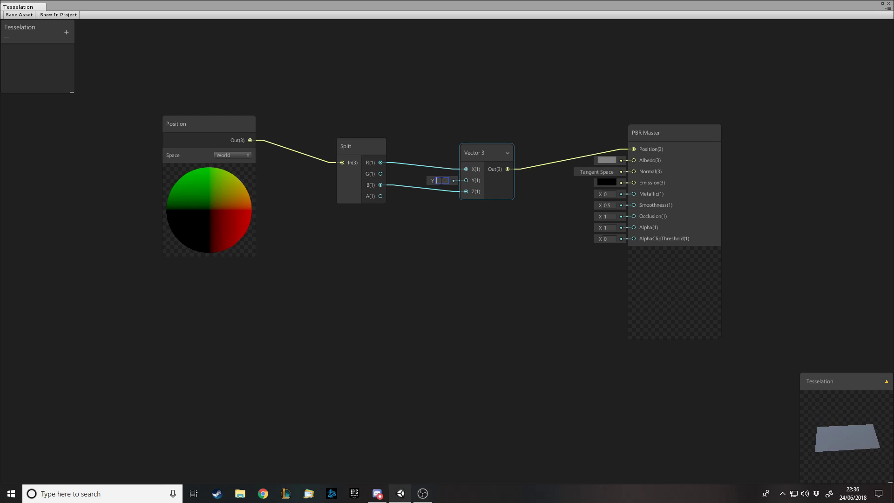
left_click(418, 281)
Add a Simple Noise node with Scale 50
key("space")
type("noise")
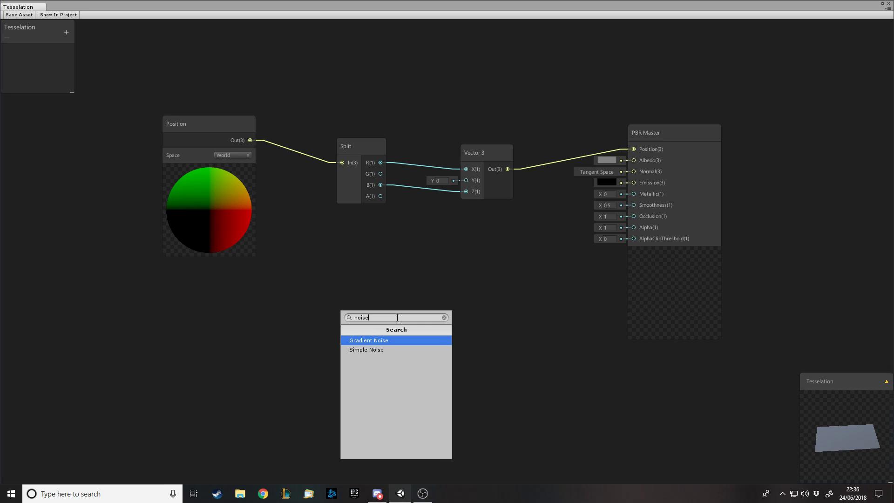
key("Down")
key("Return")
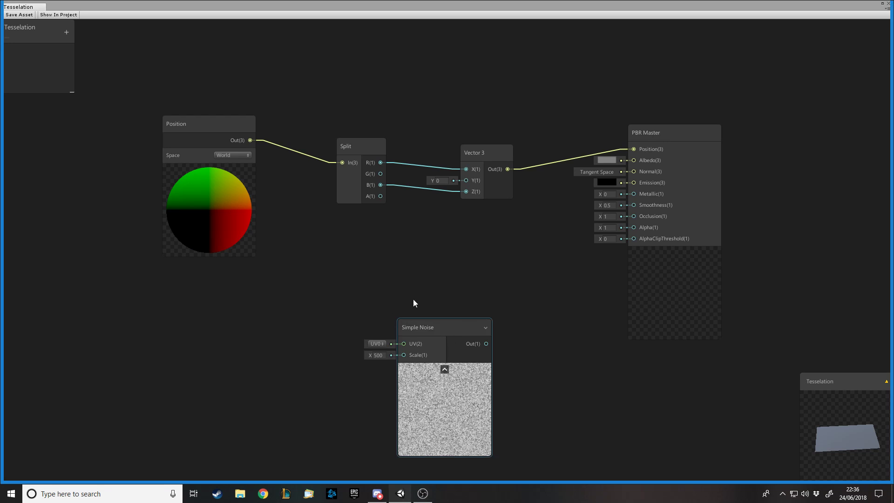
left_click_drag(404, 286, 398, 287)
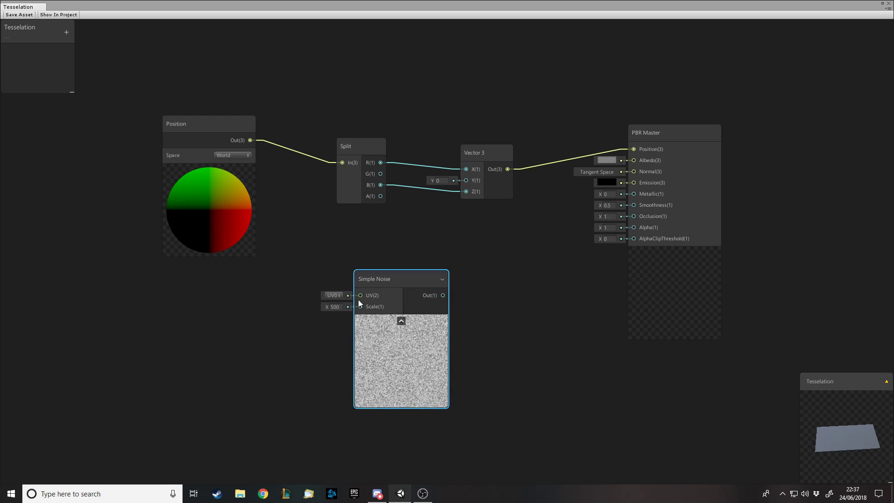
left_click(334, 306)
type("50")
left_click(469, 331)
Wire the Simple Noise output into Vector 3's Y and save the graph
left_click_drag(443, 296, 464, 180)
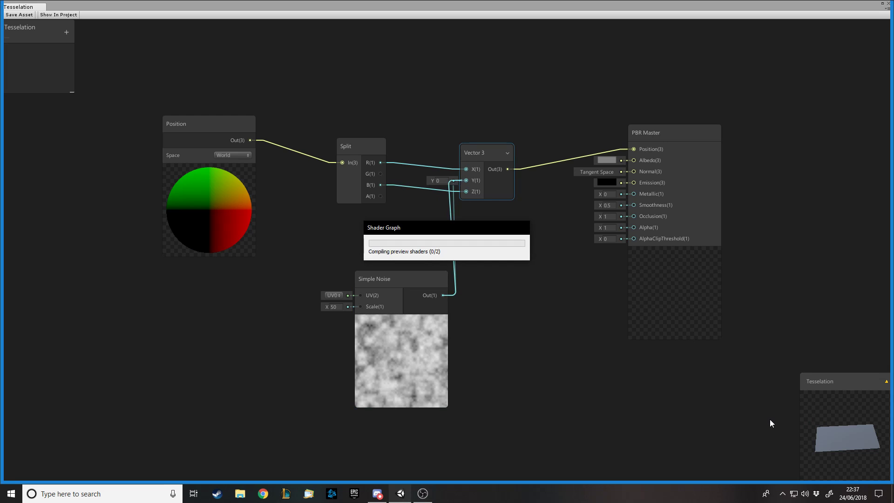
left_click_drag(412, 278, 394, 278)
left_click_drag(825, 419, 840, 420)
left_click(31, 15)
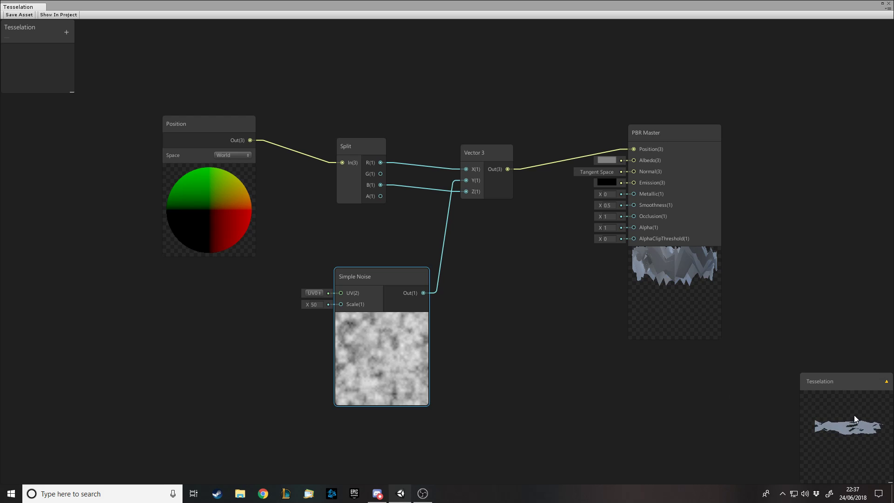
Restore the graph window and fly the Scene camera to the noise-displaced terrain plane
mouse_move(853, 424)
left_mouse_down()
mouse_move(842, 402)
mouse_move(840, 418)
mouse_move(858, 429)
left_mouse_up()
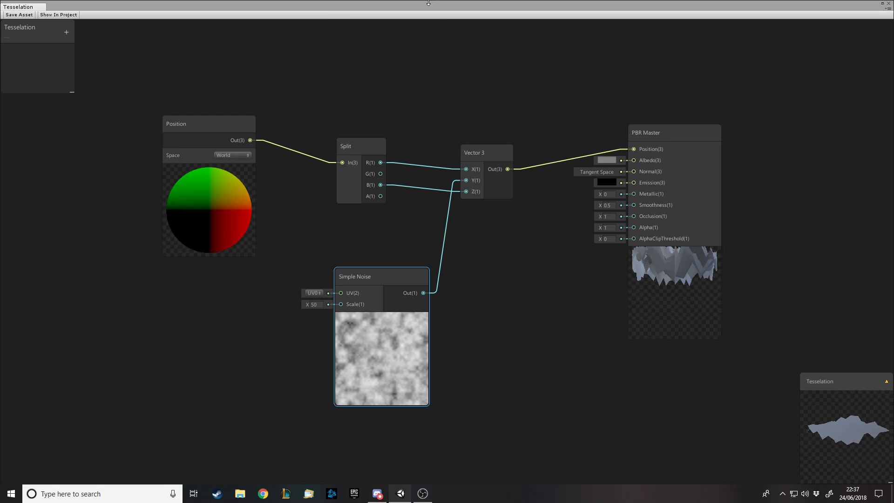
key("shift+space")
left_click_drag(443, 247, 417, 403)
right_click_drag(479, 265, 489, 187)
key("w")
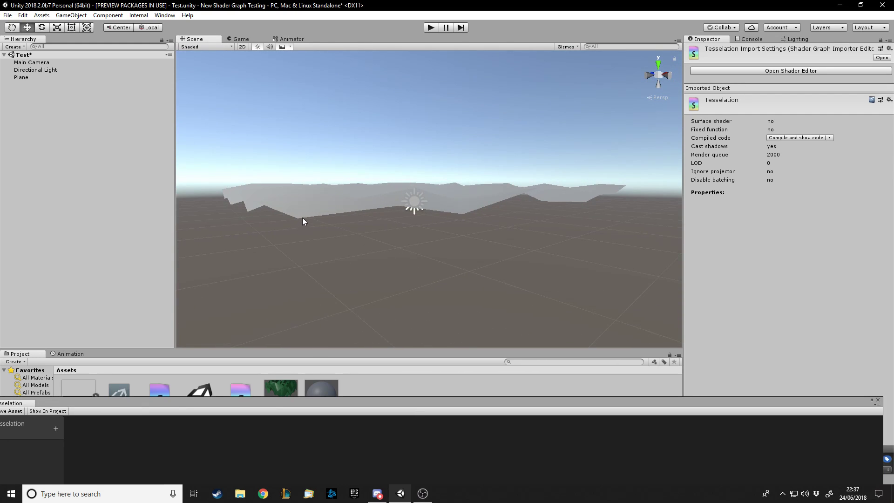
Orbit and move the Scene camera around the noise-displaced Plane to inspect the jagged terrain from several sides
mouse_move(298, 218)
right_mouse_down()
mouse_move(250, 218)
mouse_move(299, 224)
right_mouse_up()
right_click_drag(584, 222, 617, 210)
right_click_drag(513, 187, 572, 201)
right_click_drag(426, 179, 464, 189)
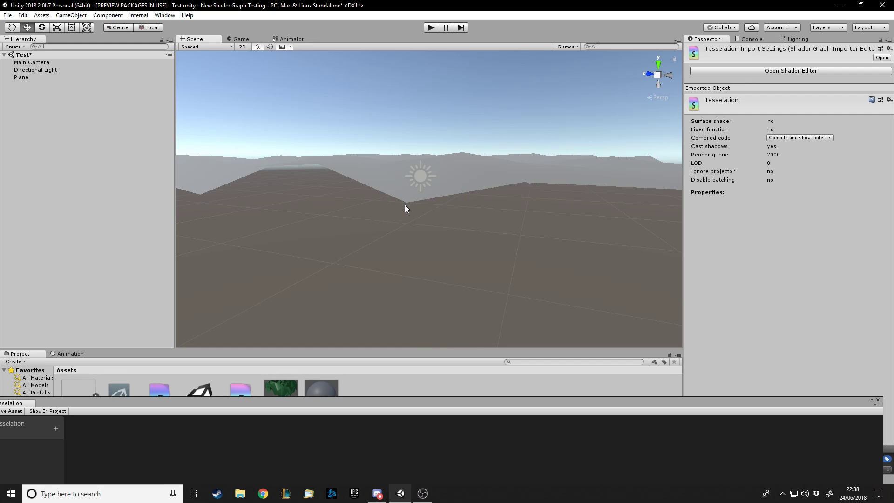
right_click_drag(325, 165, 439, 297)
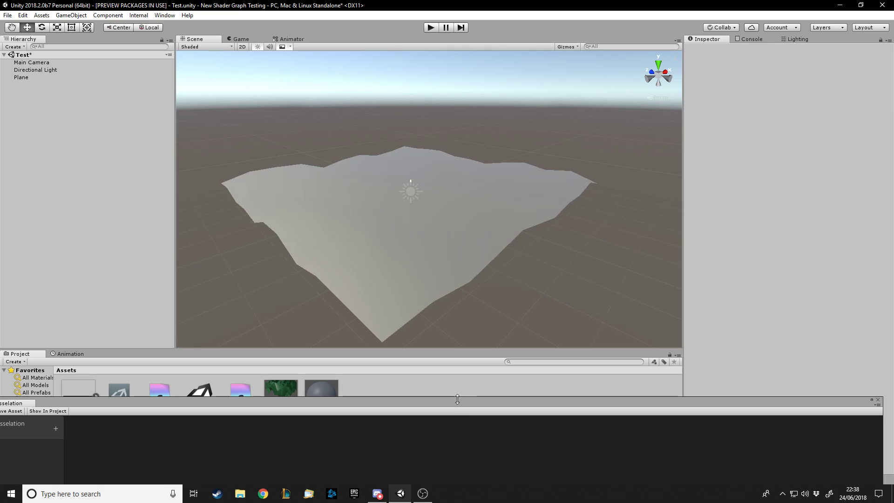
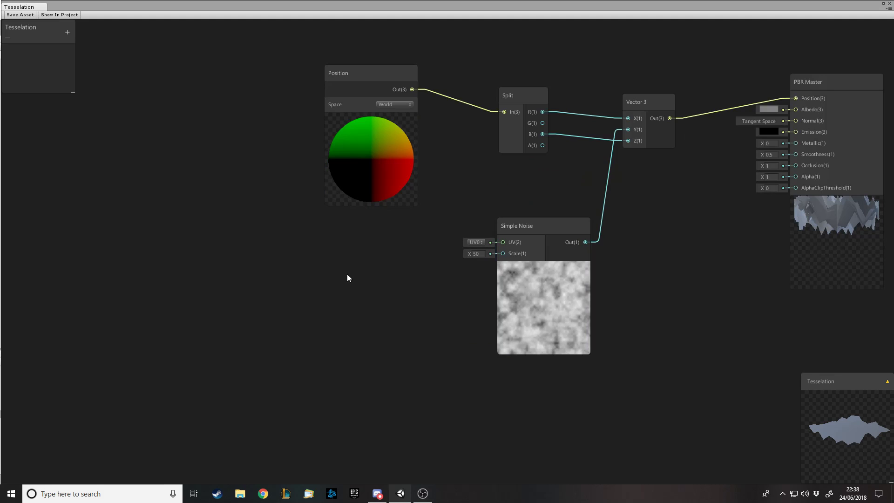
Add a Tiling And Offset node and place it left of the Simple Noise node
key("space")
type("tiling")
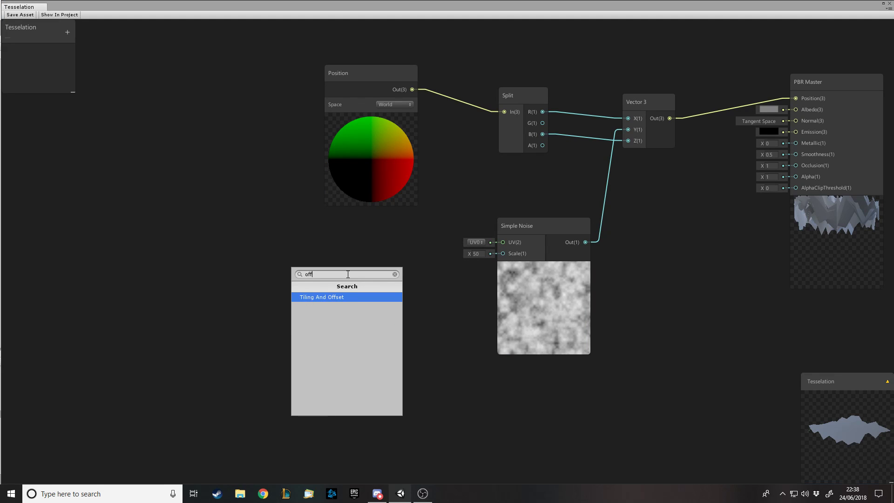
key("Return")
left_click_drag(393, 287, 503, 242)
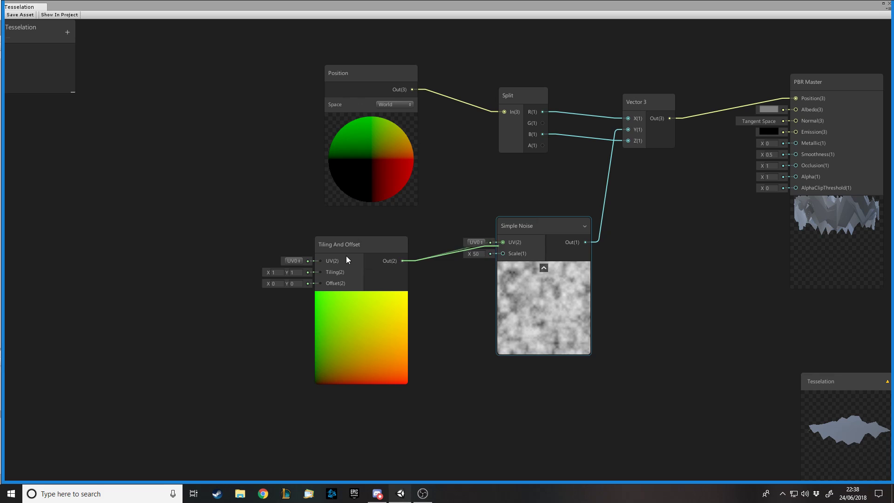
mouse_move(361, 250)
left_mouse_down()
mouse_move(385, 237)
mouse_move(370, 237)
left_mouse_up()
scroll(574, 226, "down", 2)
scroll(304, 250, "up", 2)
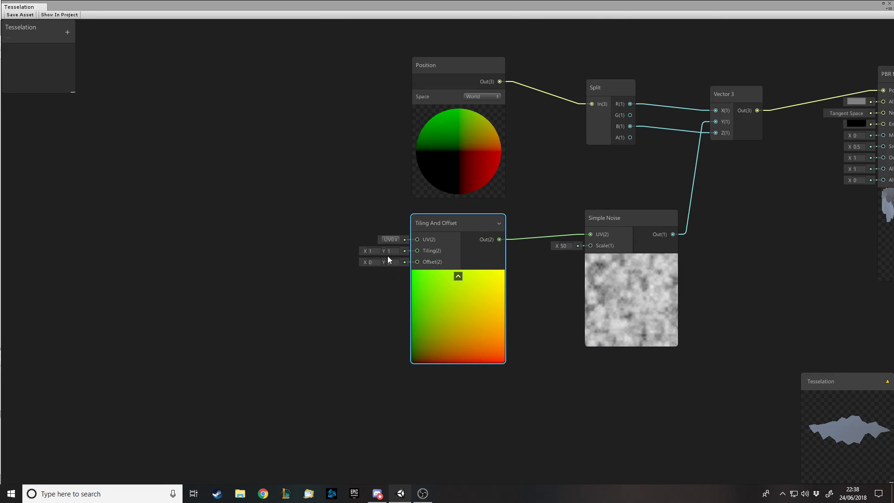
Try an Offset X of 1 on Tiling And Offset, then return it to 0
left_click(364, 262)
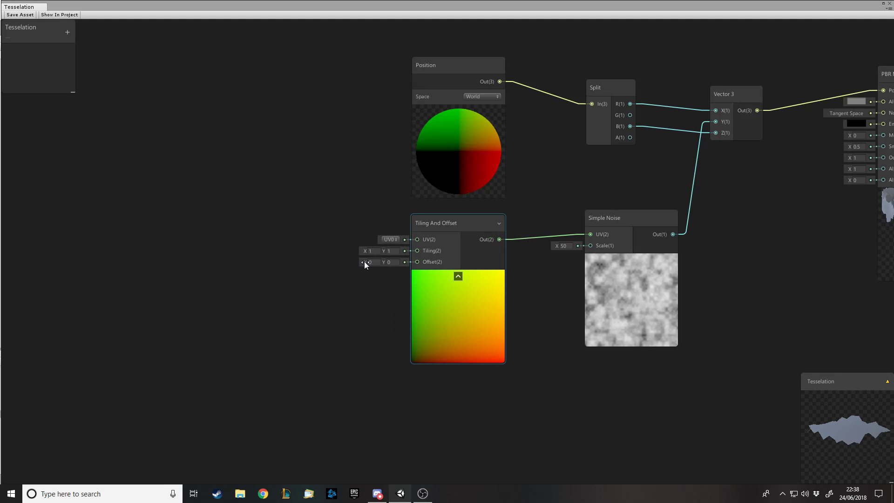
left_click(374, 262)
type("1")
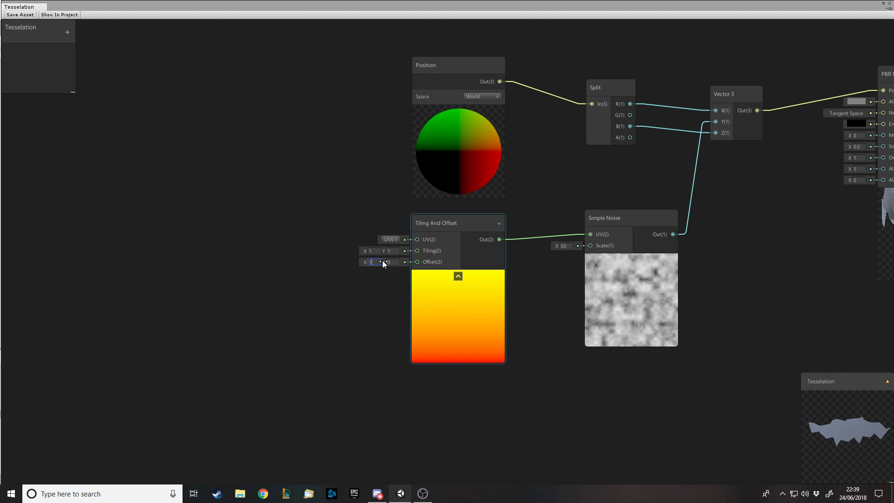
key("BackSpace")
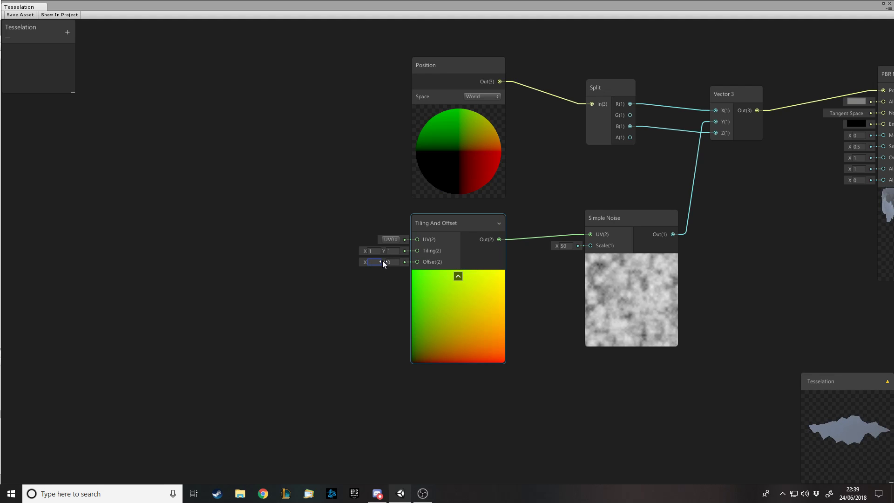
left_click(272, 275)
scroll(594, 264, "down", 1)
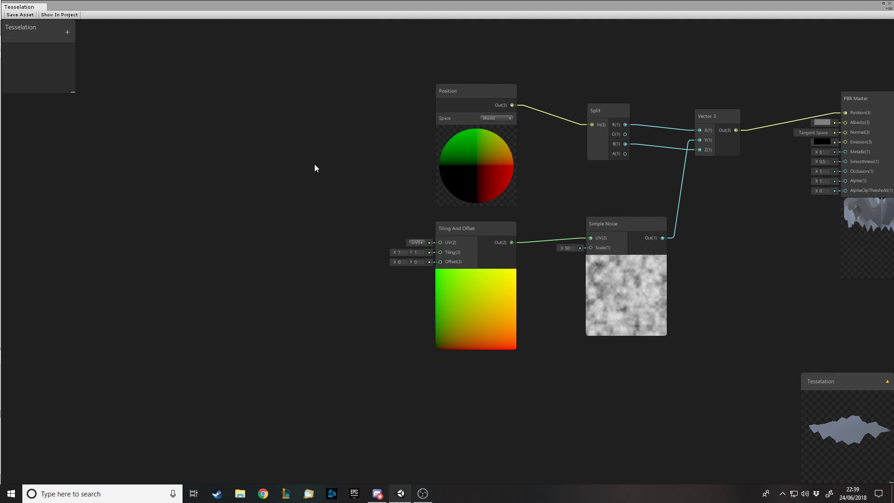
Add a Time node and move it to the far left of the graph
scroll(195, 230, "up", 1)
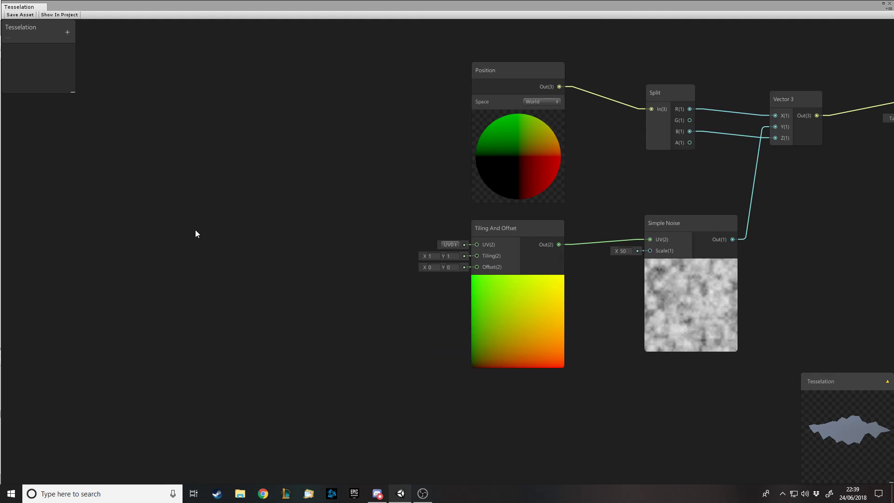
scroll(226, 229, "down", 1)
scroll(135, 233, "up", 1)
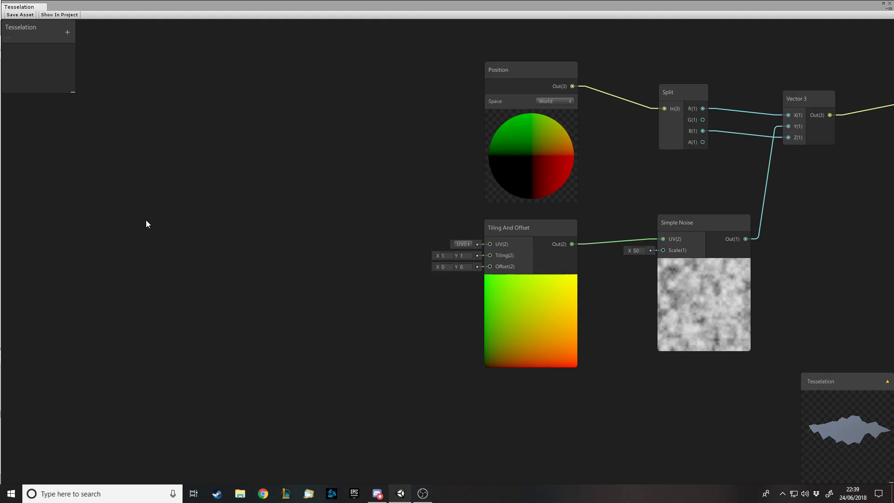
key("space")
type("time")
key("Return")
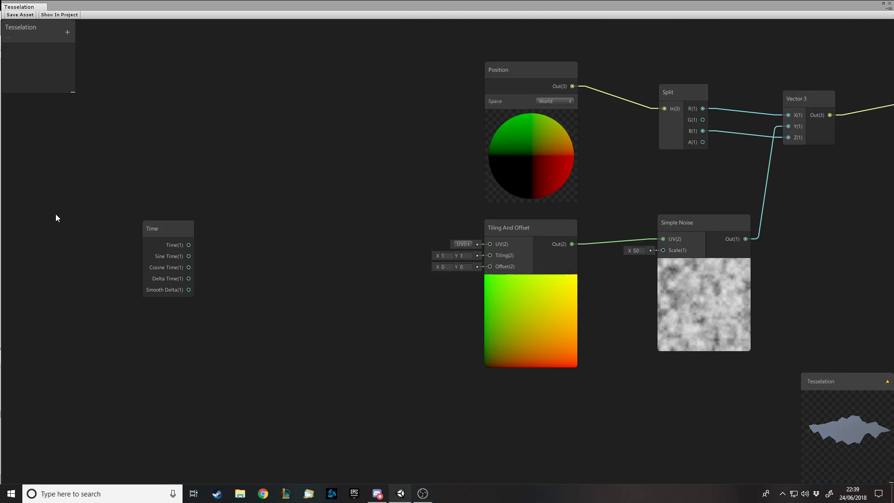
left_click(149, 228)
left_click_drag(149, 227, 41, 218)
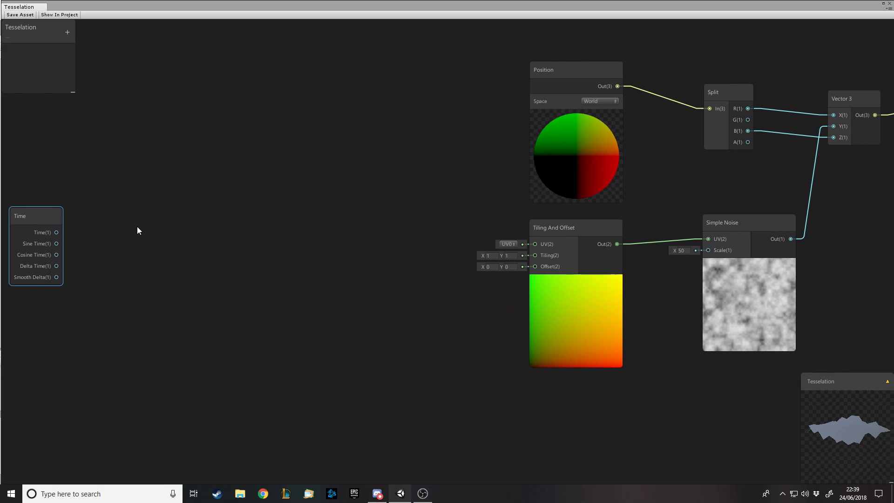
left_click(182, 234)
Add a Multiply node taking Time into A, with B set to 0.05
key("space")
type("mu")
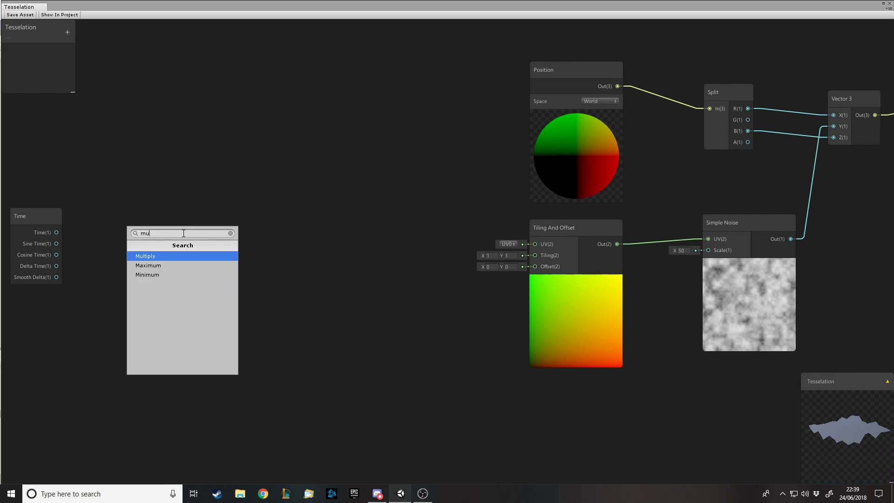
type("lt")
key("Return")
left_click_drag(56, 232, 190, 260)
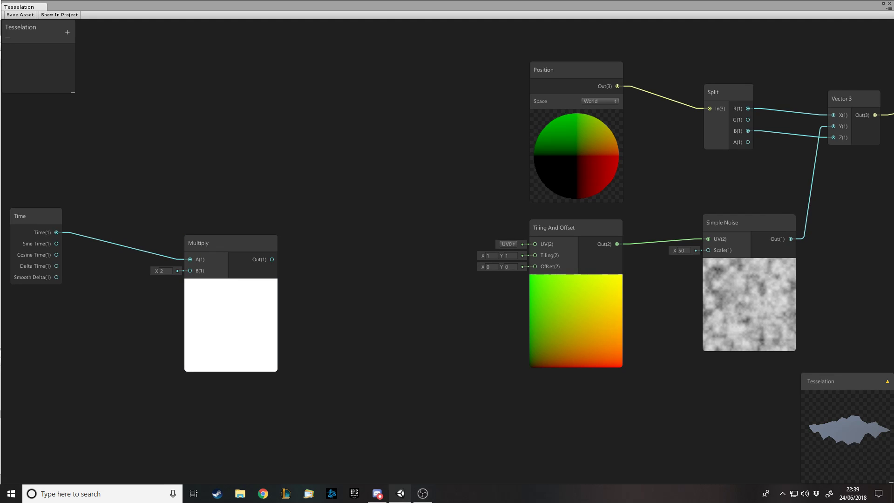
left_click(174, 270)
type(".06")
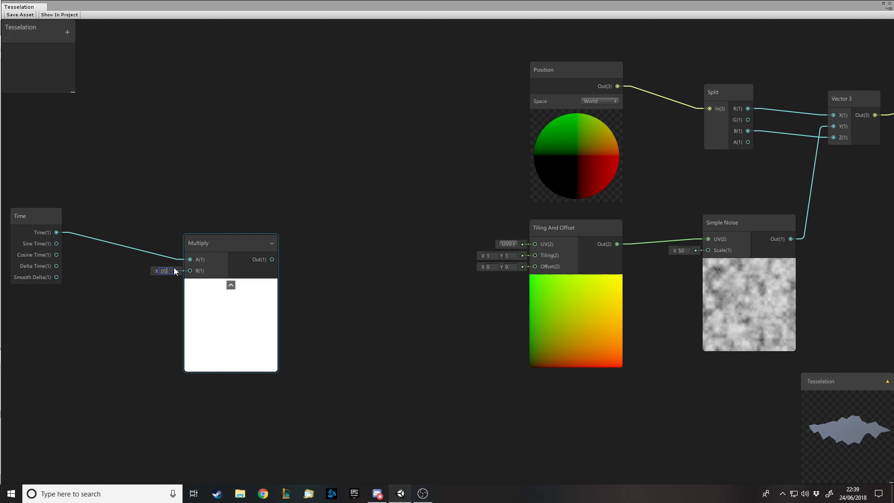
key("Return")
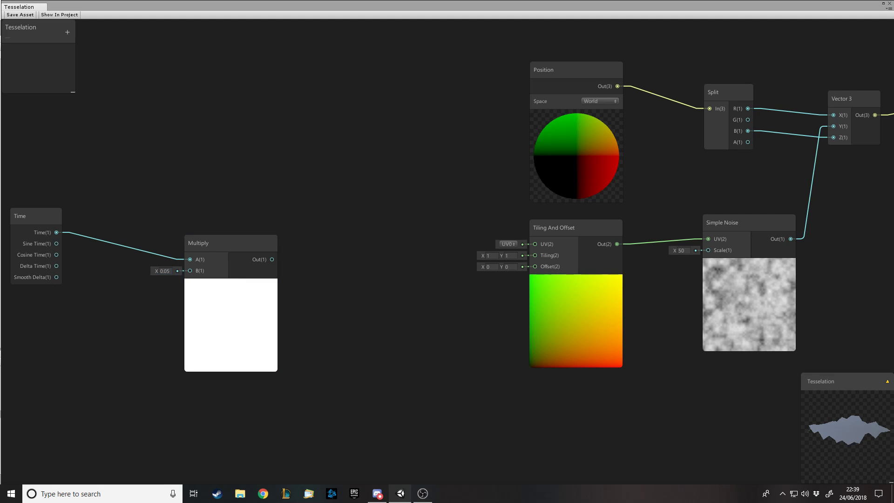
left_click_drag(261, 243, 214, 233)
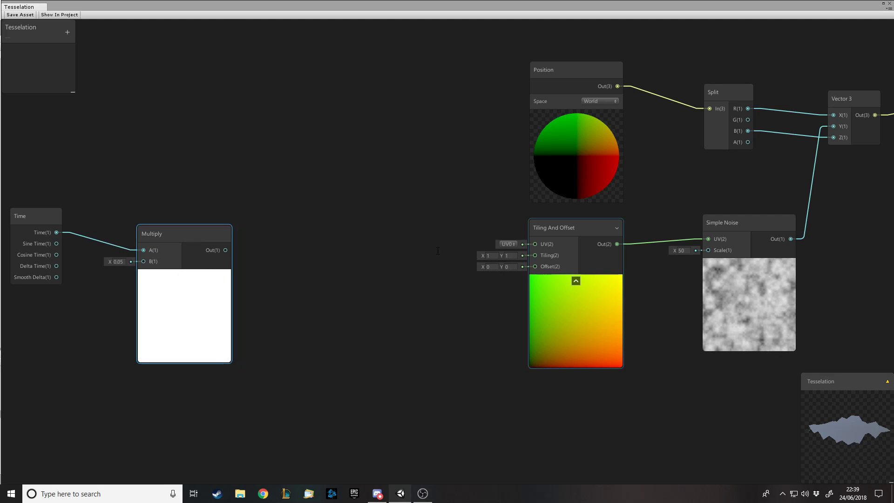
left_click(327, 212)
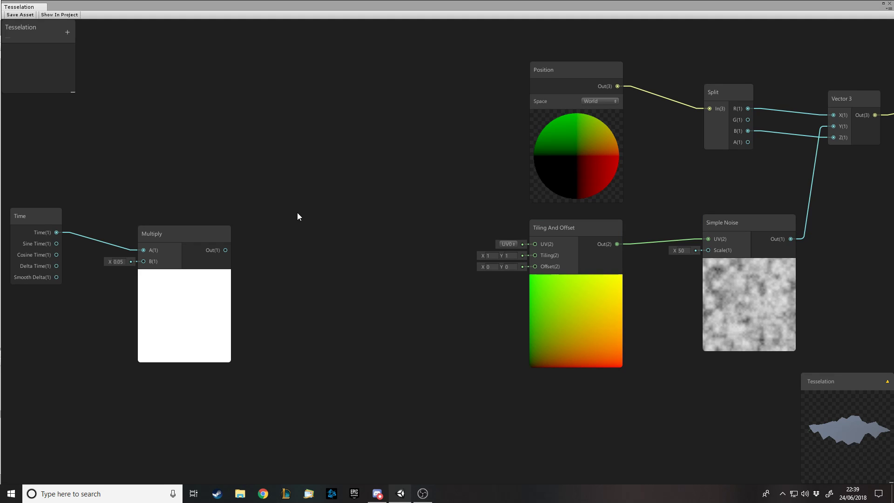
Add two new Multiply nodes, one above the other, and arrange them beside the Time chain
left_click_drag(171, 230, 156, 210)
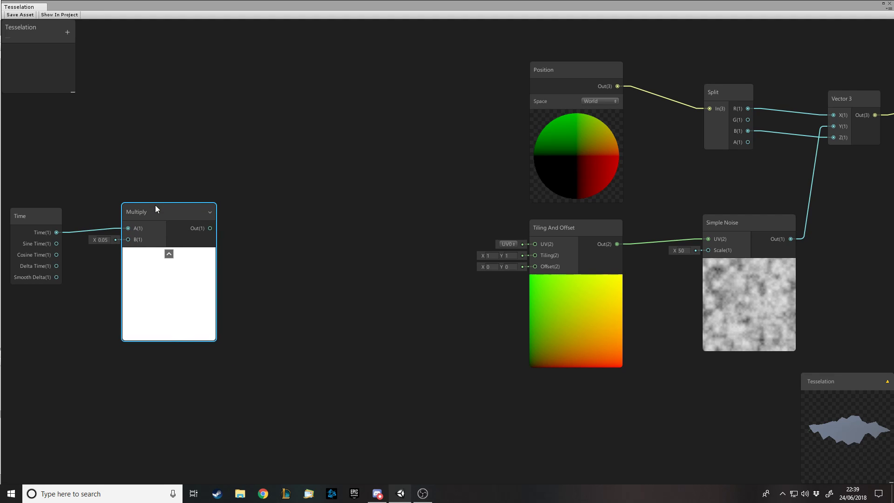
key("space")
type("mul")
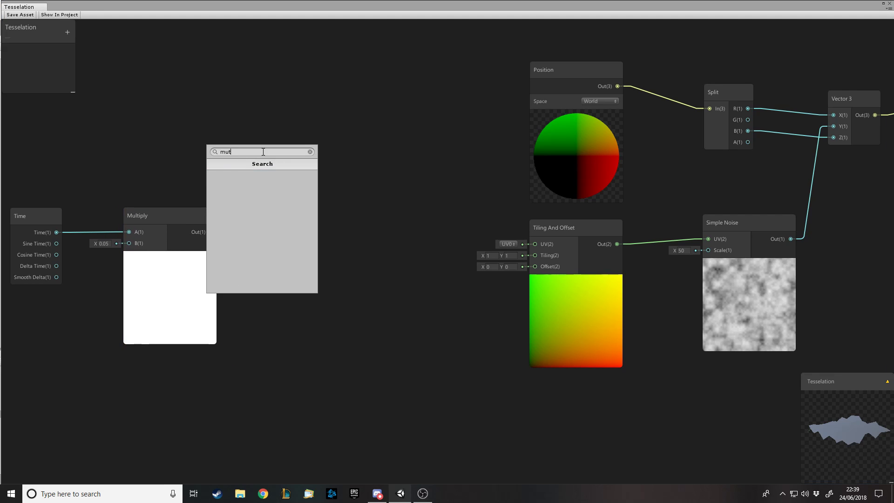
key("Return")
key("space")
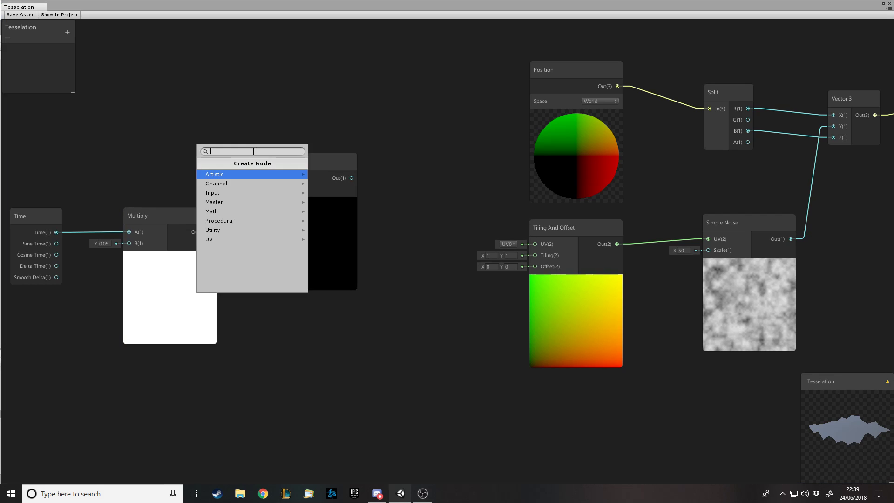
type("mul")
key("Return")
left_click_drag(318, 165, 320, 110)
scroll(470, 183, "down", 4)
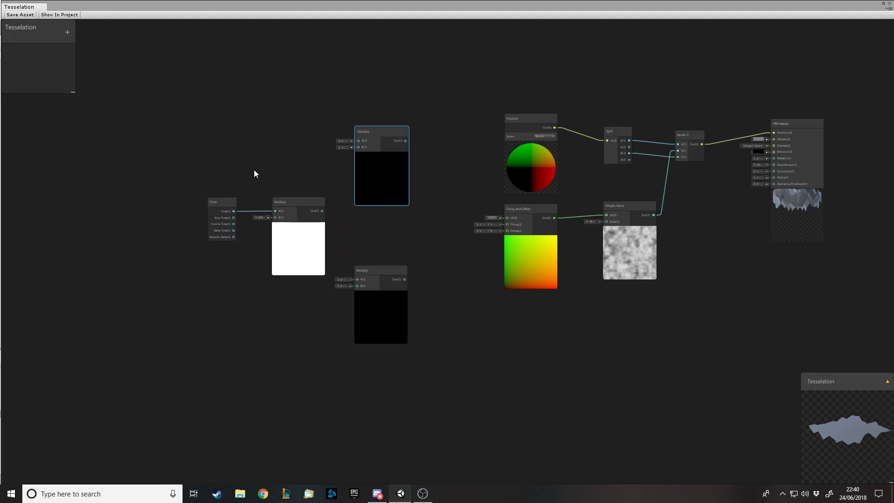
left_click_drag(206, 173, 245, 227)
left_click_drag(331, 102, 396, 317)
left_click_drag(394, 297, 373, 295)
left_click(416, 296)
scroll(341, 200, "up", 1)
Connect the time-scaled Multiply output to the upper node's B and the lower node's A
left_click(267, 202)
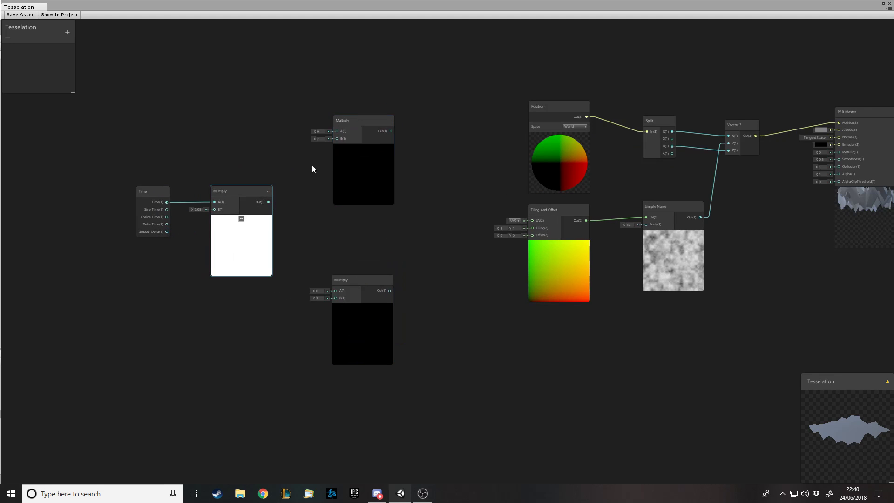
left_click_drag(269, 202, 336, 139)
left_click_drag(269, 201, 336, 290)
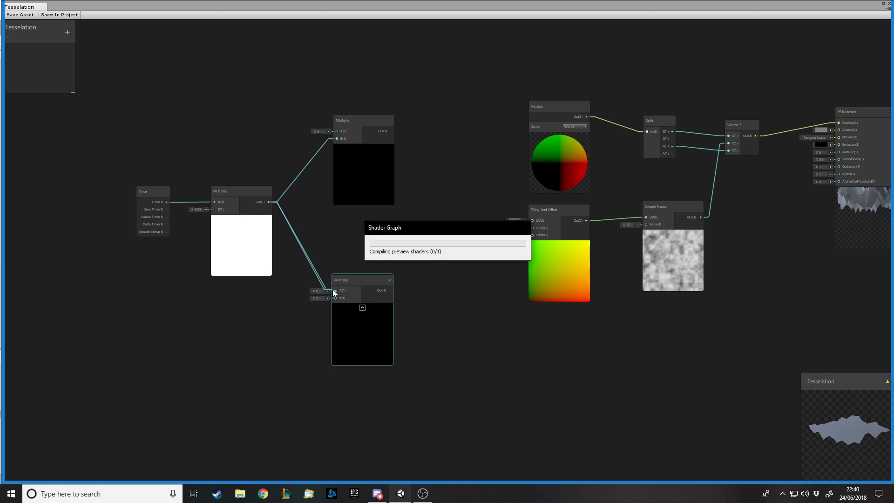
scroll(397, 214, "up", 2)
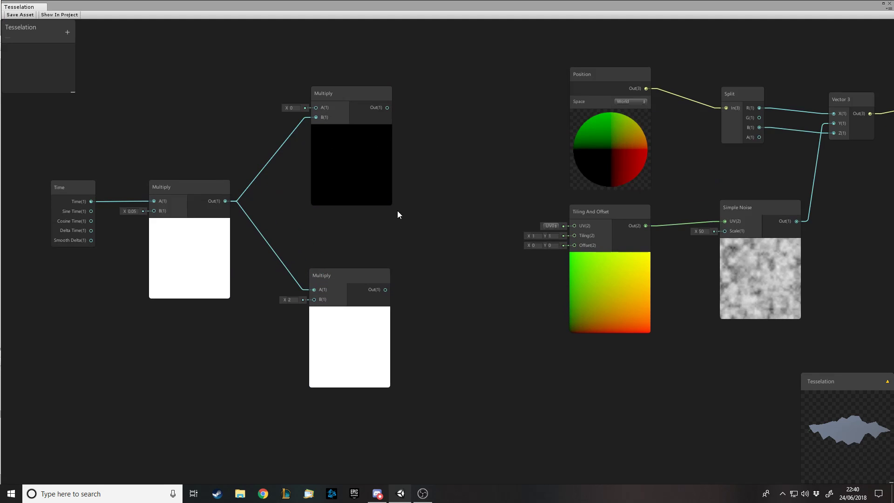
Create two Vector1 properties, x Offset and Z Offset, on the Blackboard
left_click(67, 32)
left_click(88, 41)
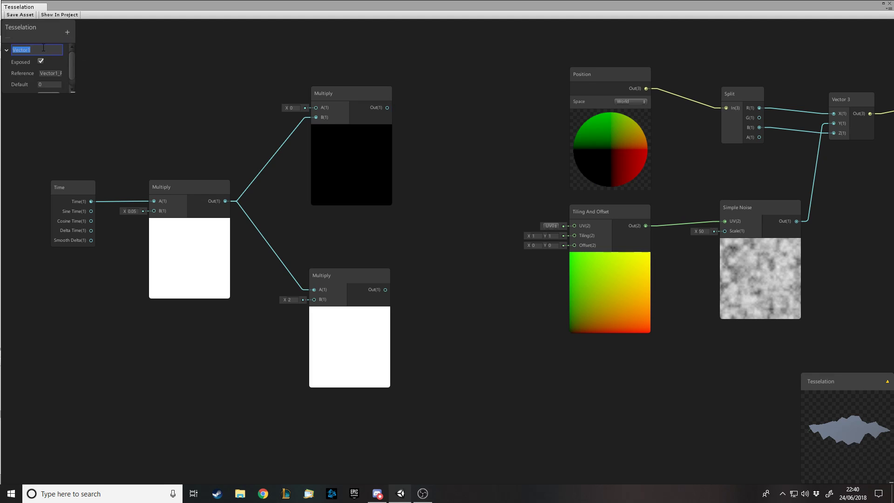
type("x Offset")
key("Return")
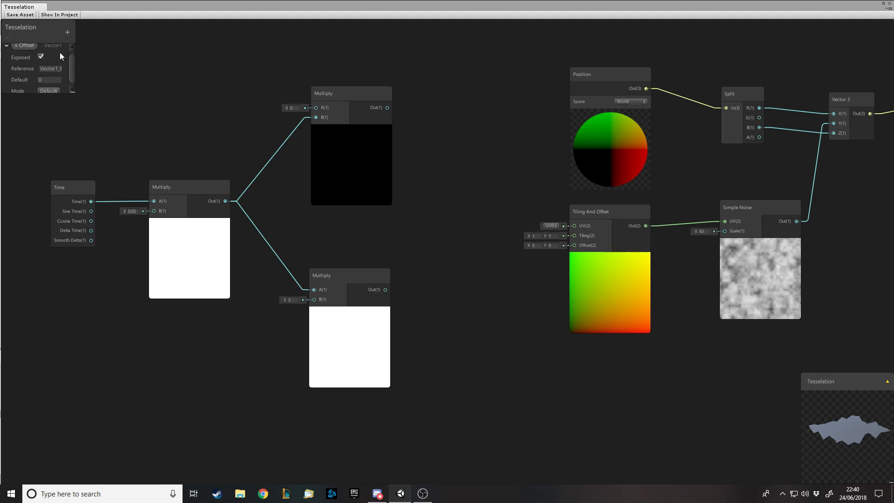
left_click(7, 46)
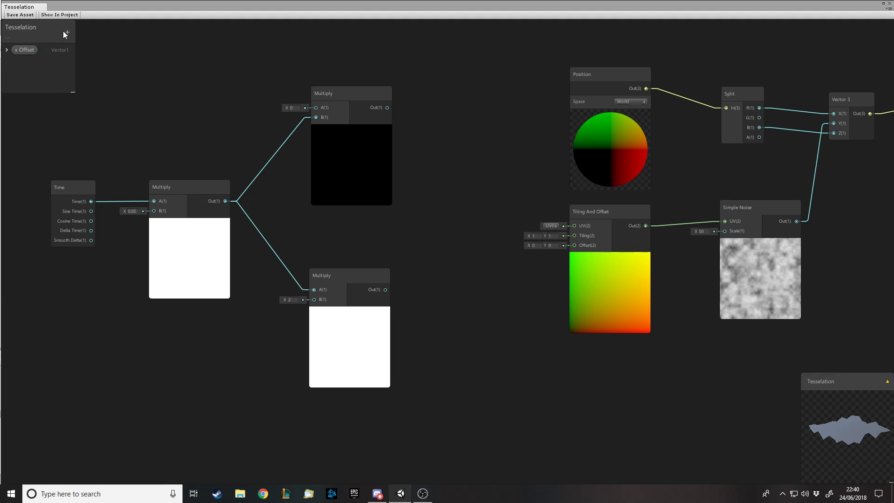
left_click(68, 32)
left_click(79, 39)
type("Y")
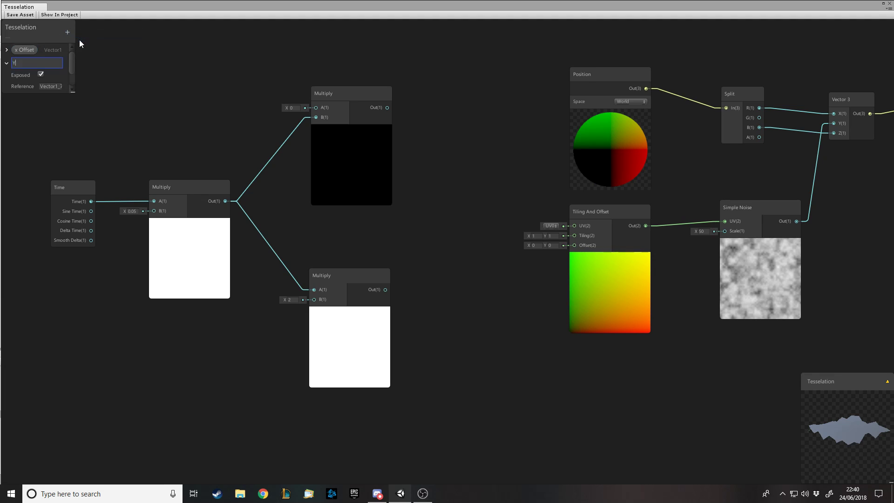
type(" OfZ Offset")
key("Return")
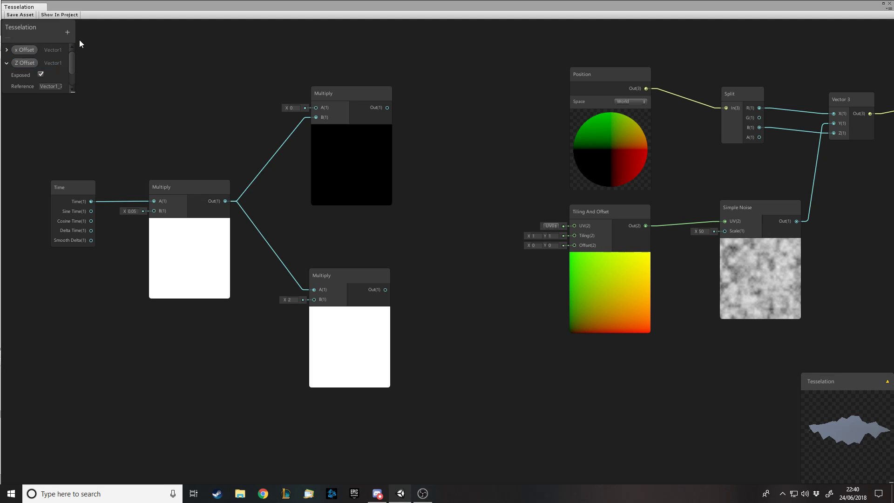
left_click(6, 63)
Place x Offset and Z Offset property nodes on the graph beside the Multiply nodes
left_click_drag(415, 140, 410, 137)
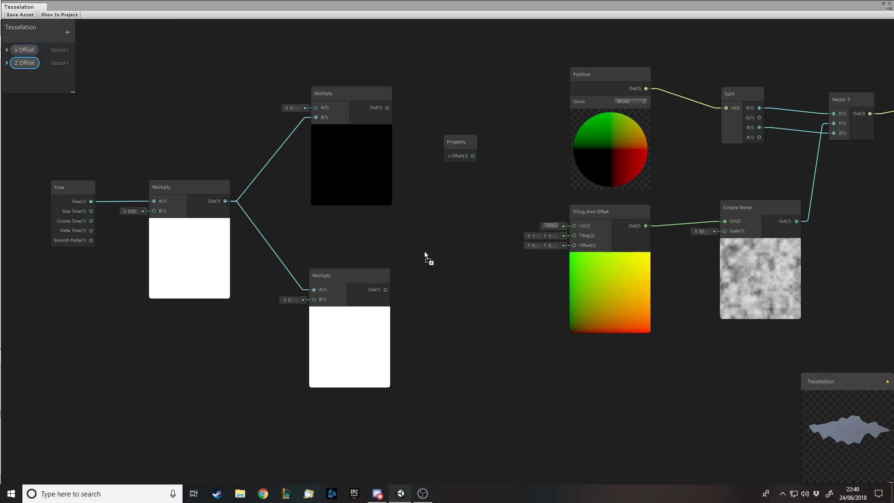
left_click_drag(423, 250, 423, 251)
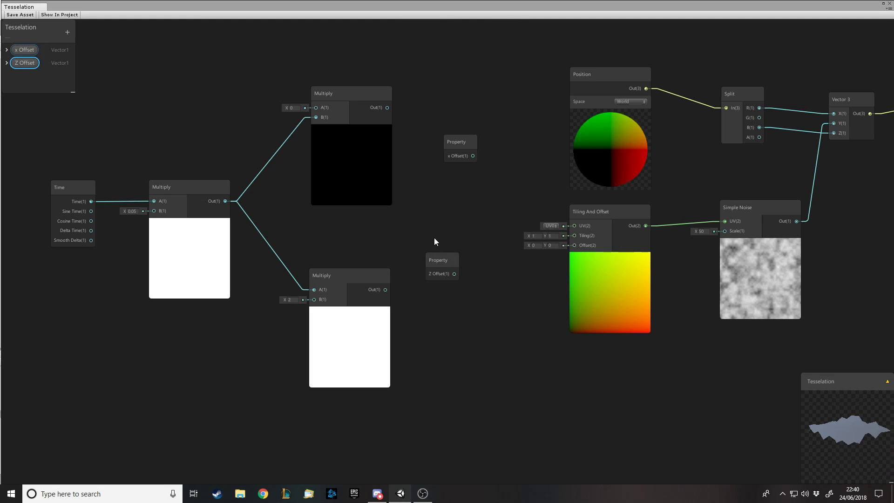
left_click(468, 231)
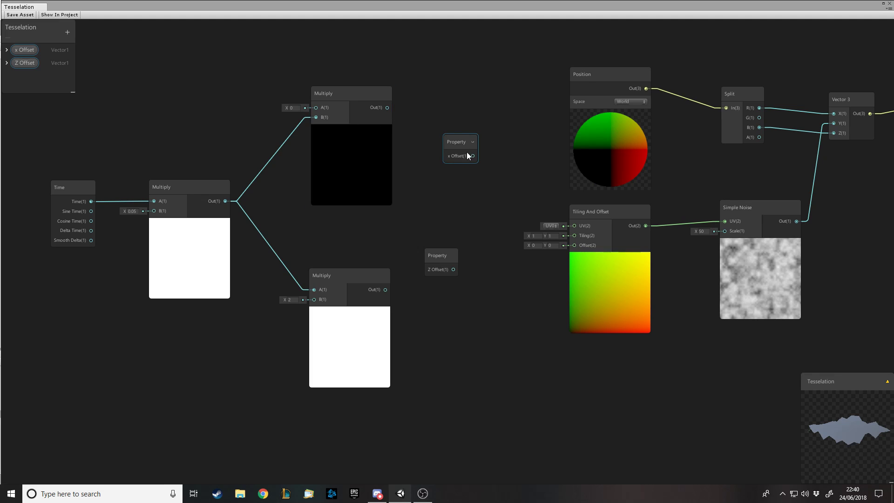
left_click_drag(465, 141, 424, 120)
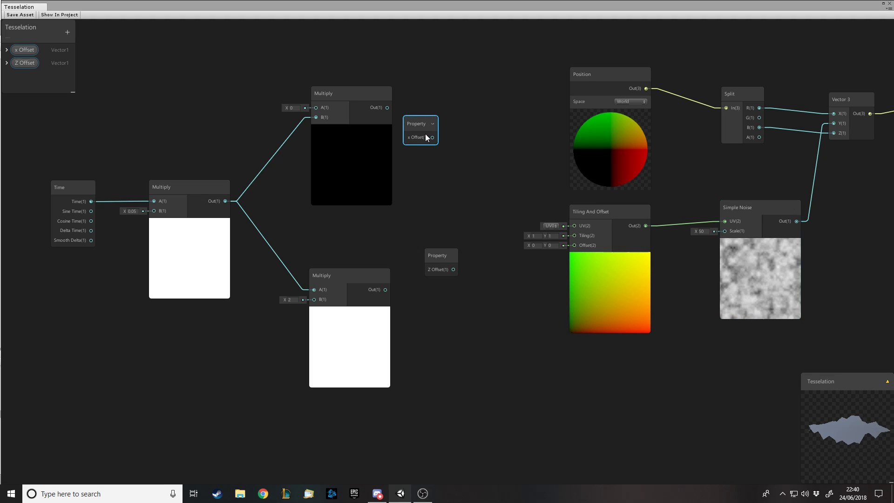
Rename the x Offset property to Vert Offset
left_click(8, 50)
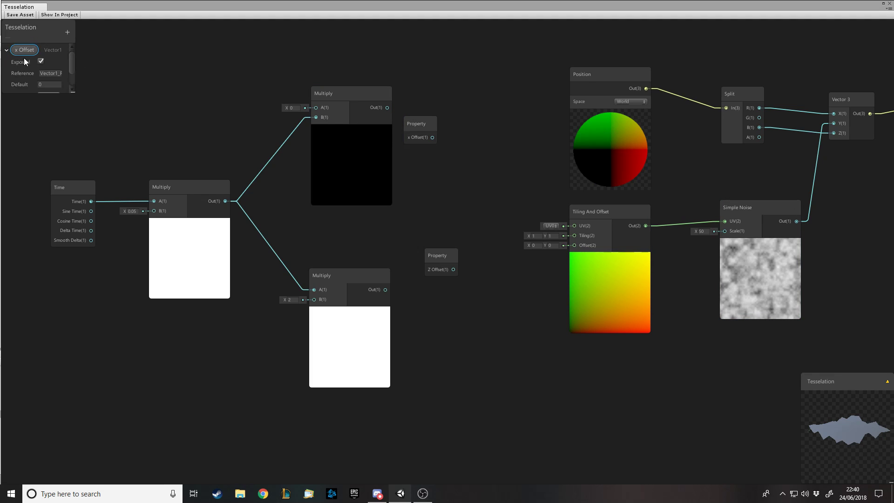
double_click(17, 52)
left_click(17, 51)
left_click_drag(17, 50, 12, 51)
type("Vert")
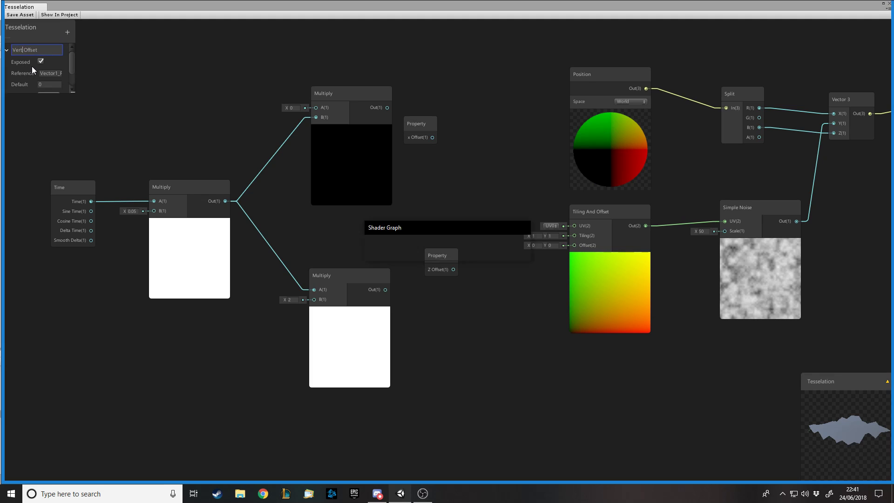
key("Return")
left_click(6, 50)
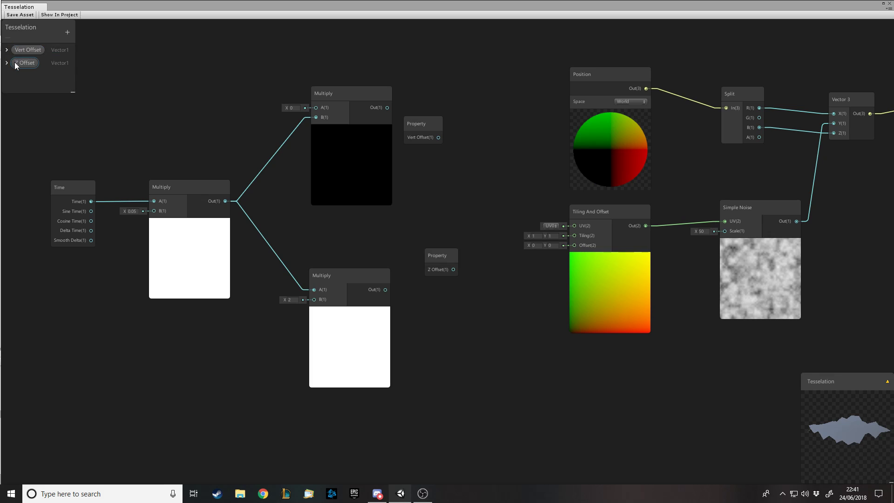
Rename the Z Offset property to Horizontal Offset
left_click(7, 63)
double_click(21, 63)
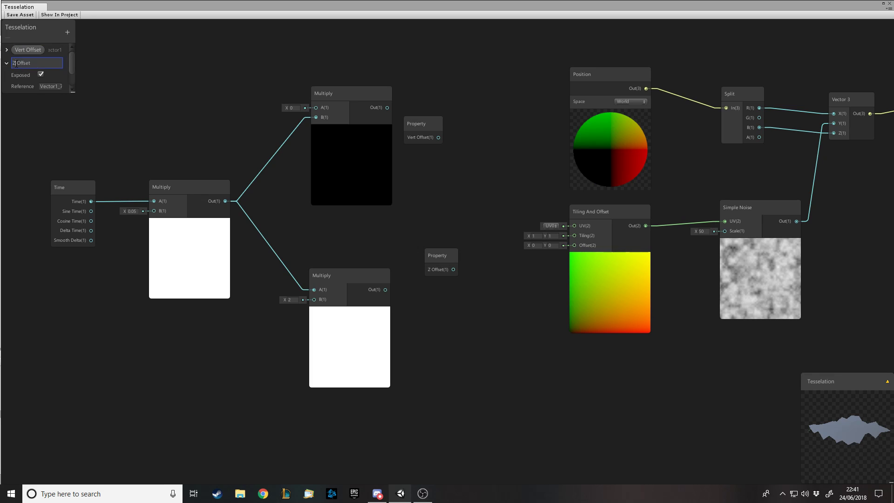
key("BackSpace")
key("BackSpace")
type("Horizontal")
key("Return")
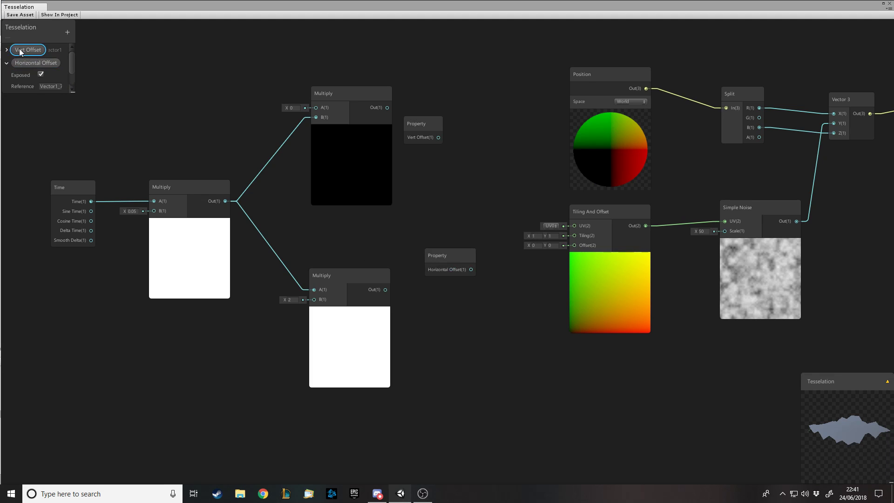
Complete the rename to Vertical Offset and collapse both property panels
double_click(22, 50)
type("ical")
key("Return")
left_click(6, 50)
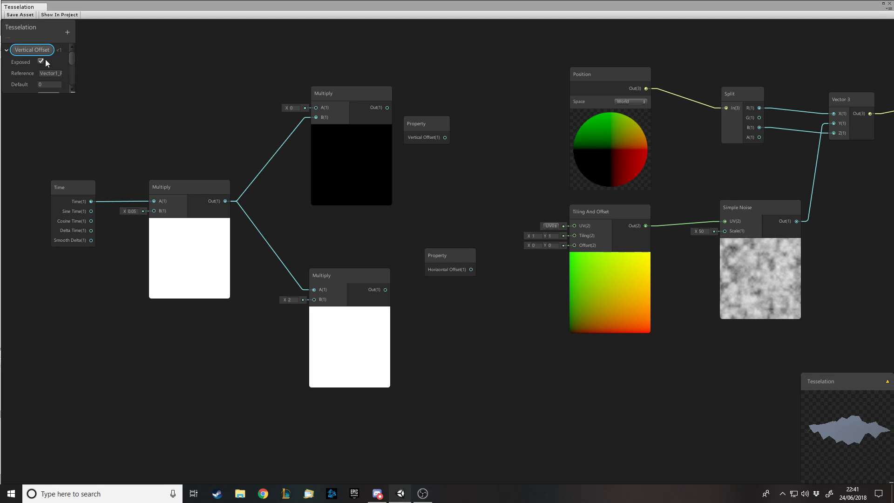
left_click(7, 49)
left_click(7, 62)
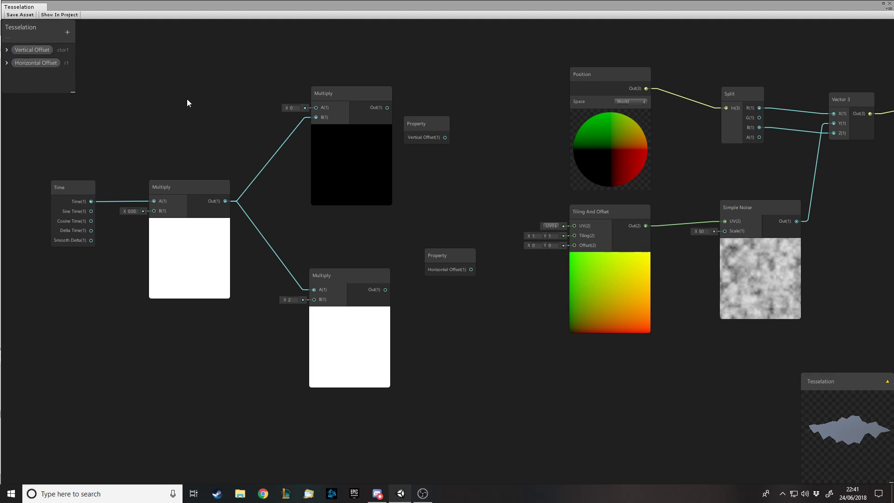
Wire Horizontal Offset into the top Multiply's A and Vertical Offset into the bottom Multiply's B
left_click(422, 138)
left_click_drag(442, 261, 223, 86)
left_click_drag(416, 138, 212, 357)
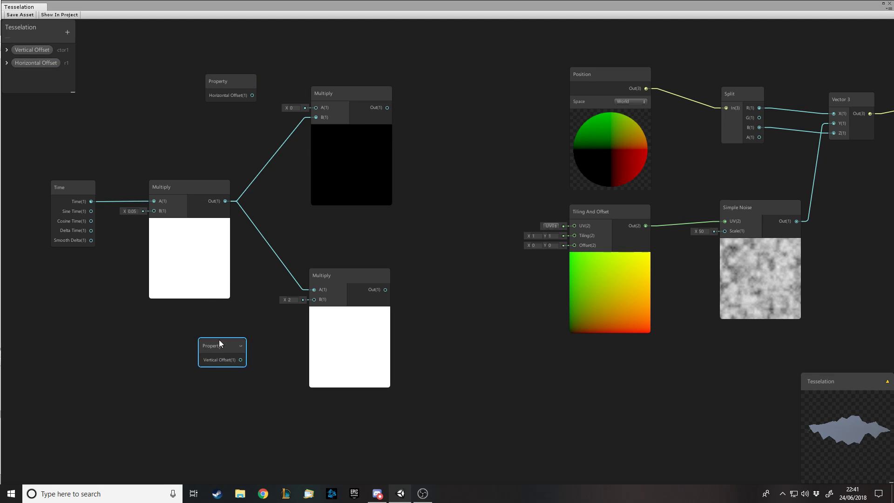
left_click_drag(267, 102, 314, 111)
left_click_drag(251, 95, 318, 109)
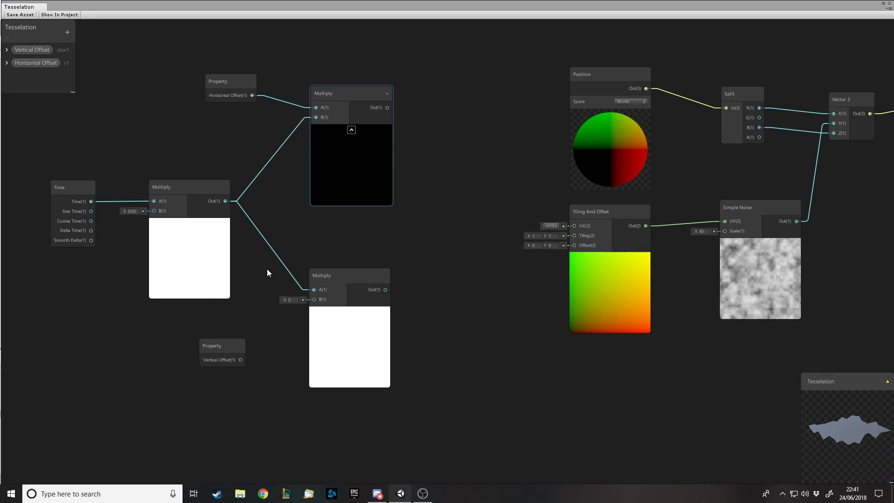
left_click_drag(241, 359, 314, 300)
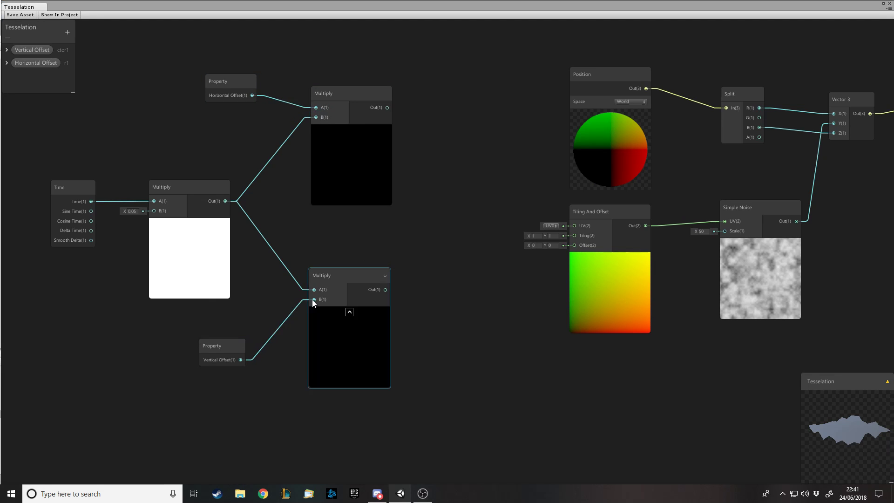
Combine both Multiply results in a Vector 2 (X and Y) and save the graph
key("space")
type("vec")
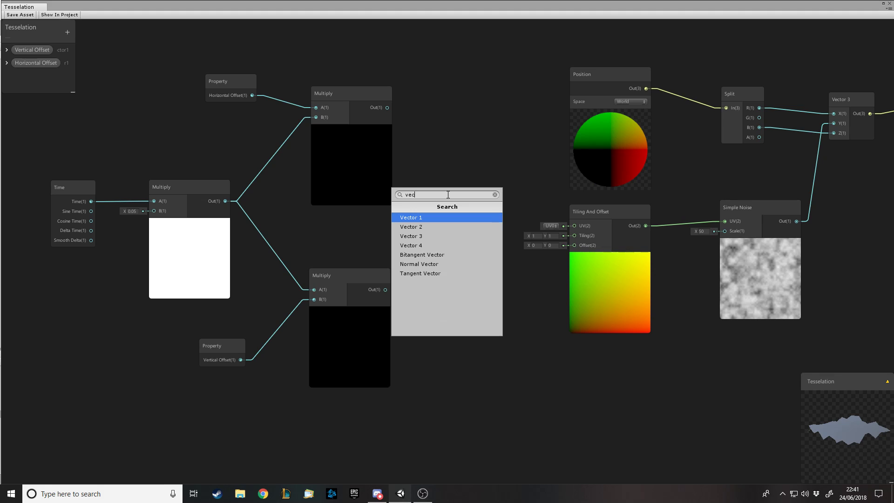
key("Down")
key("Return")
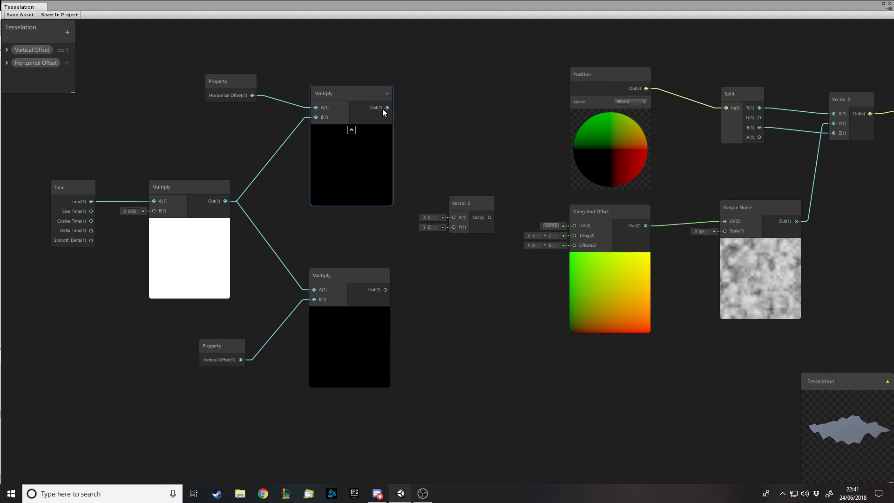
left_click_drag(386, 107, 454, 217)
left_click_drag(385, 289, 572, 246)
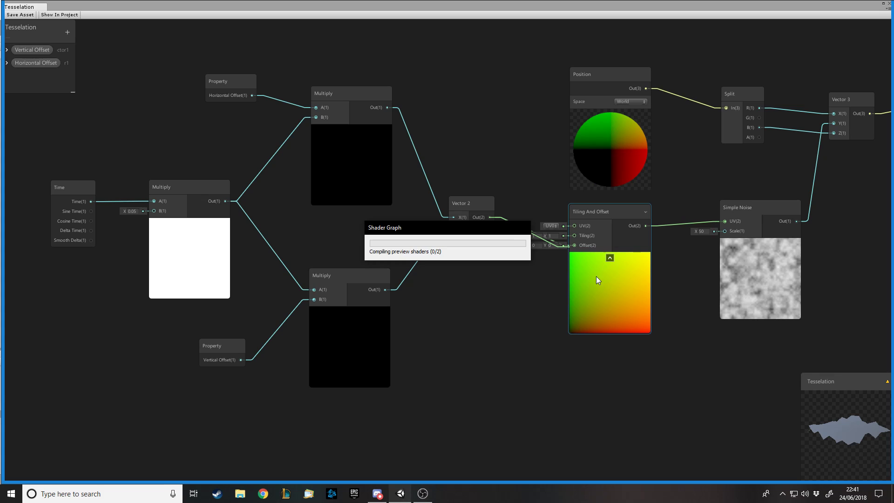
left_click(22, 15)
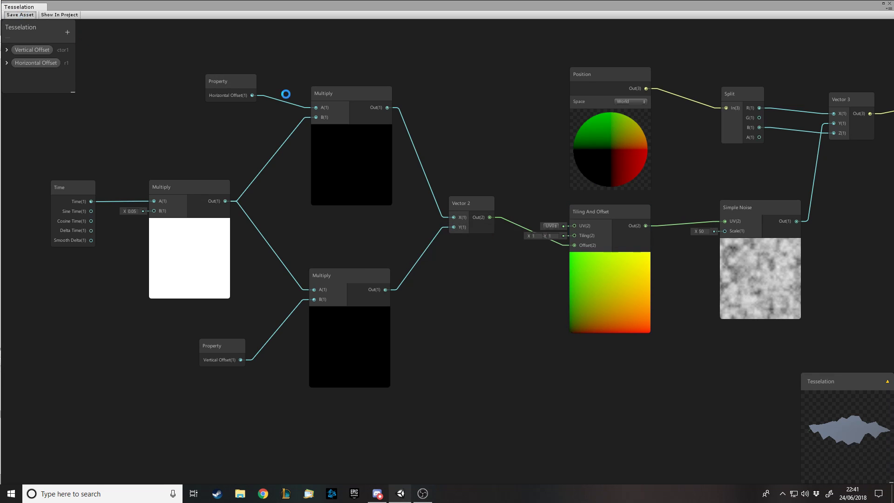
key("alt+Tab")
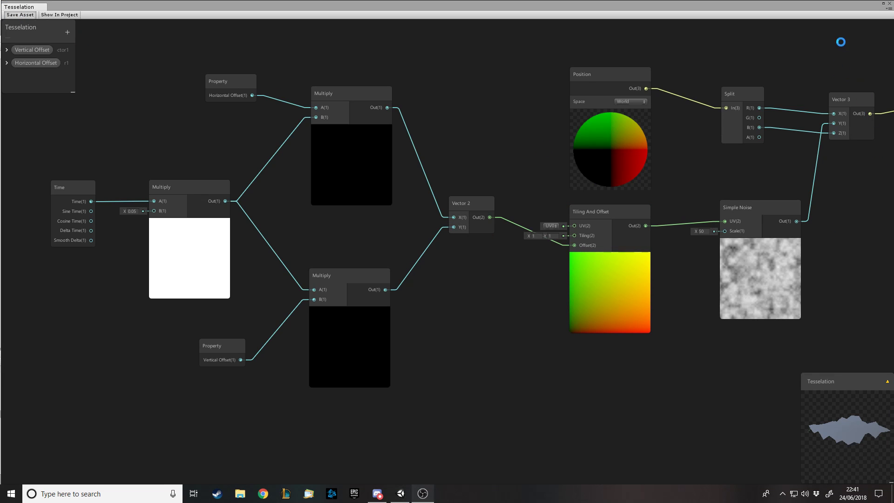
double_click(420, 6)
Select the Plane and raise Video Mat's Vertical Offset to 0.36
left_click_drag(453, 434, 450, 433)
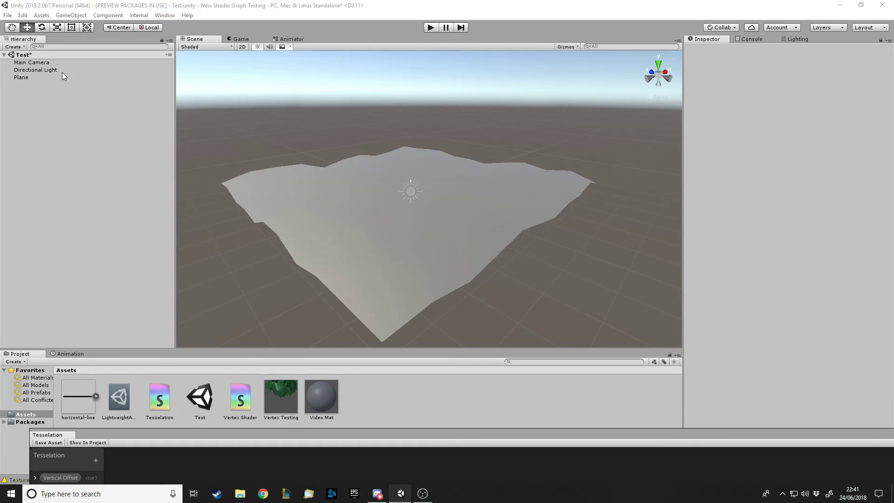
left_click(32, 78)
left_click_drag(466, 195, 480, 144, "alt")
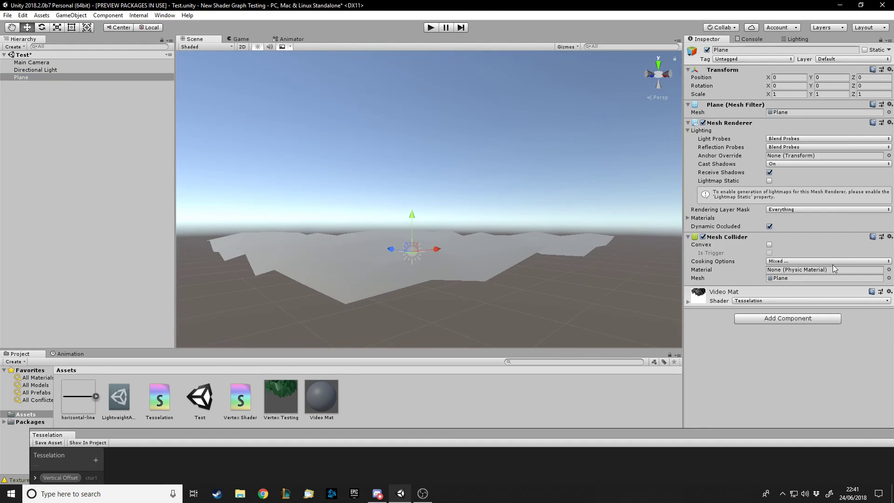
left_click(688, 302)
left_click(864, 313)
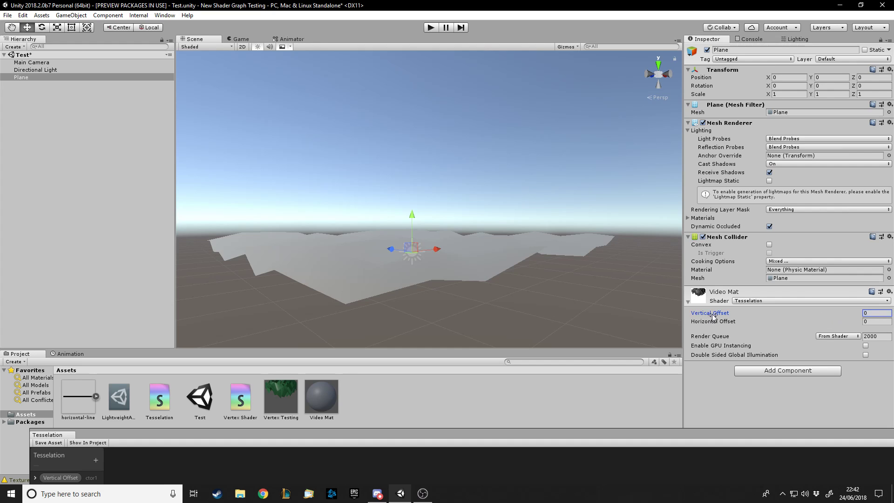
left_click_drag(713, 316, 719, 316)
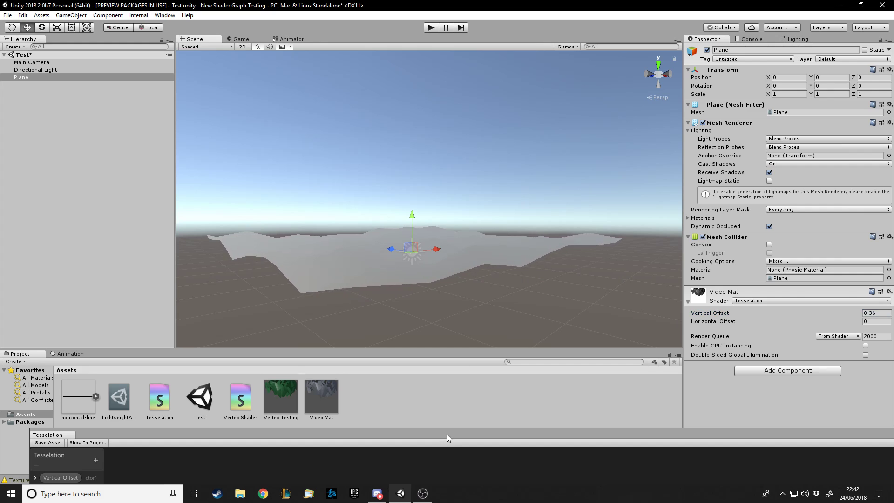
Set Video Mat's Vertical Offset to 1 and enlarge the Tesselation graph to fill the screen
left_click_drag(446, 431, 410, 434)
left_click(874, 312)
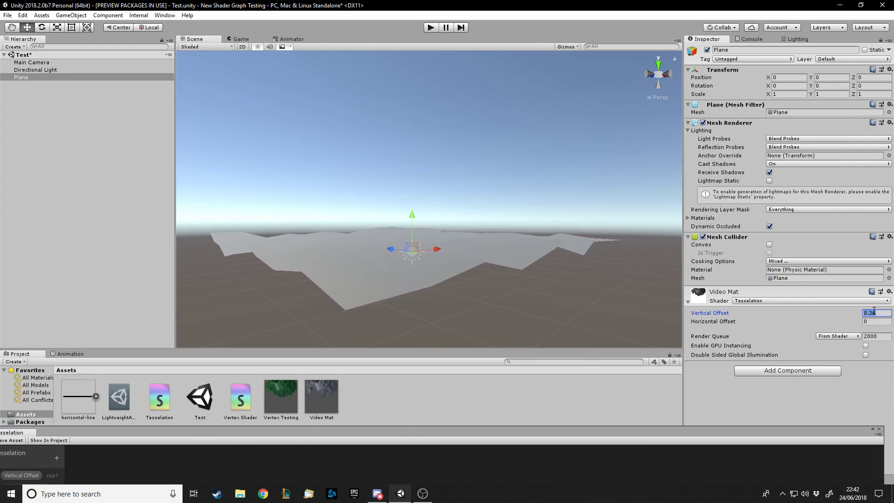
type("0")
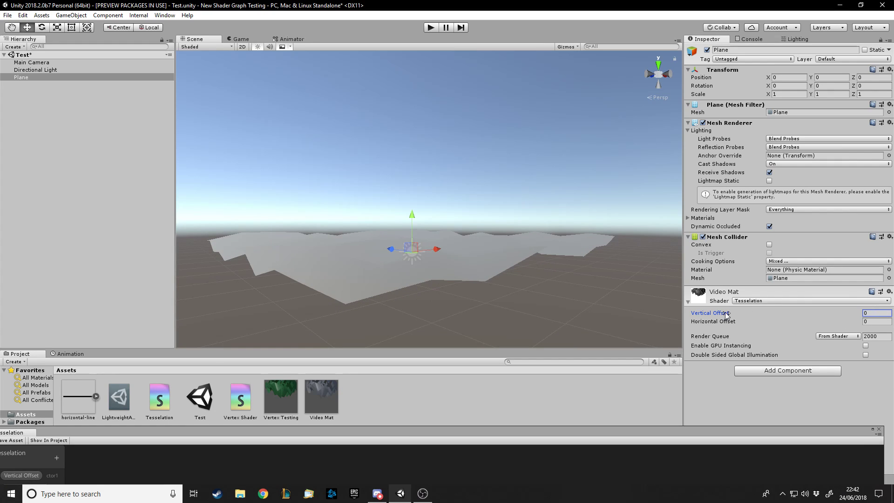
right_click_drag(488, 245, 487, 306)
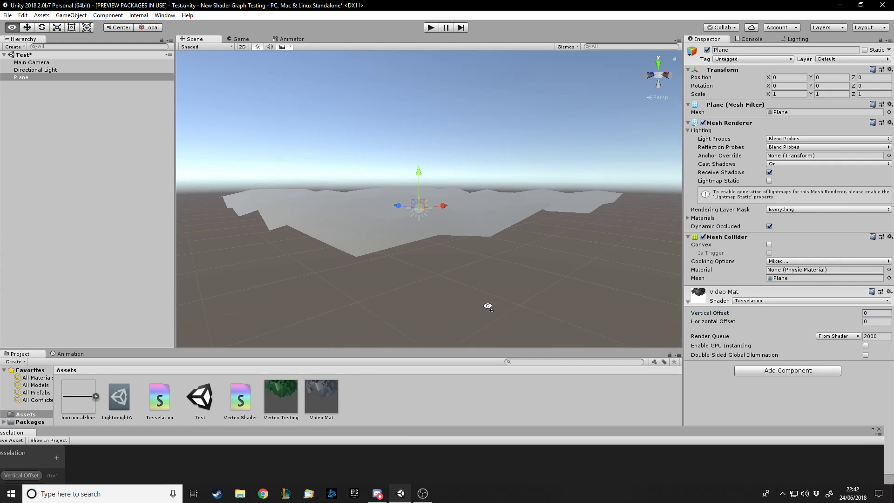
key("BackSpace")
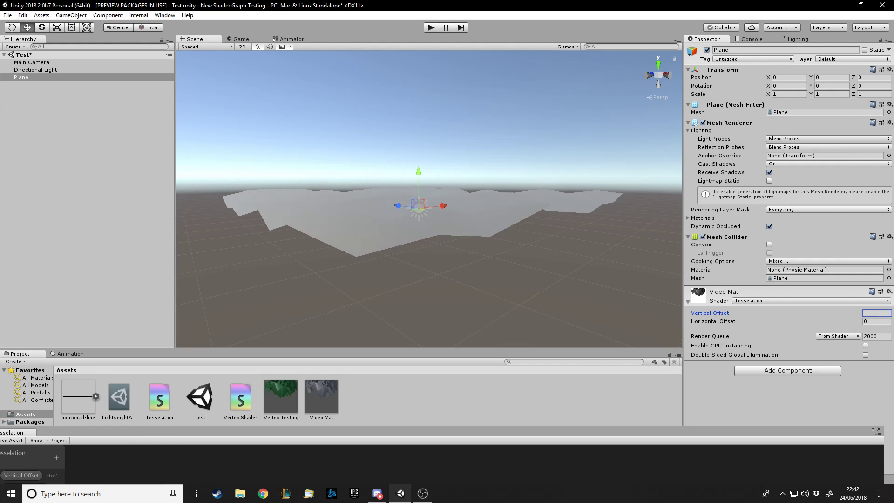
type("1")
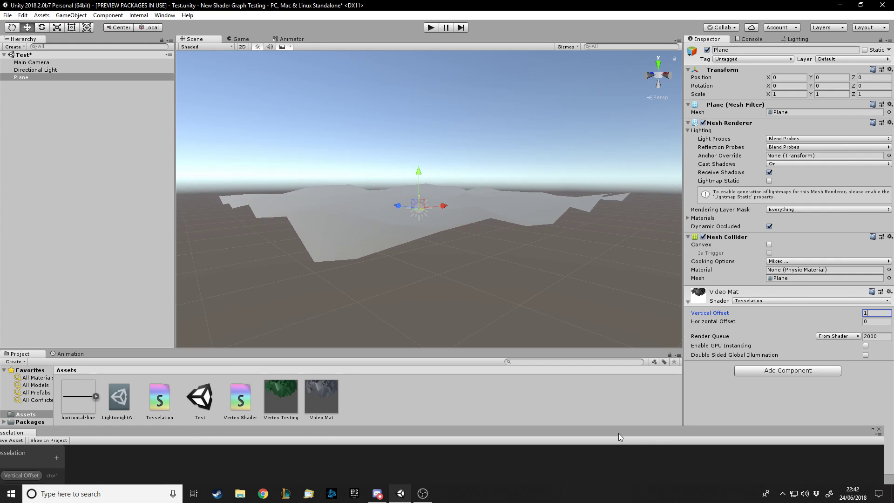
left_click_drag(618, 433, 643, 33)
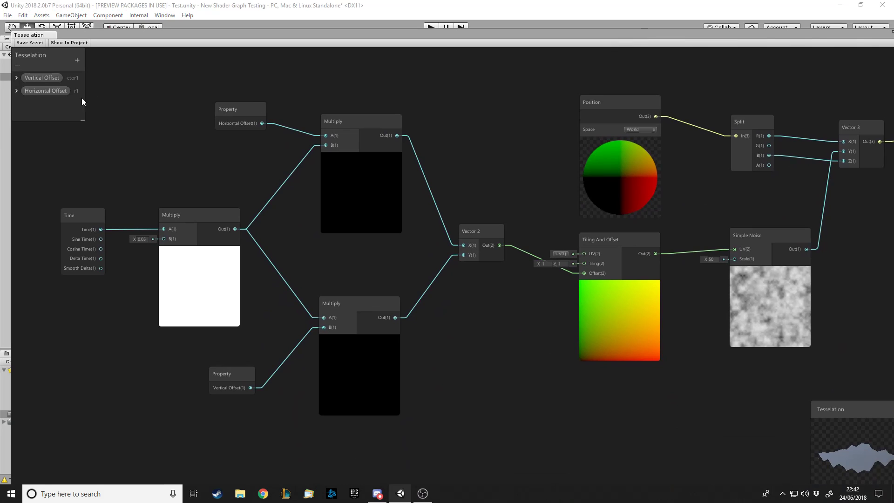
Set the Vertical Offset default to 1000, then to 1, and bring back the Scene view
left_click(16, 77)
left_click(59, 112)
type("1")
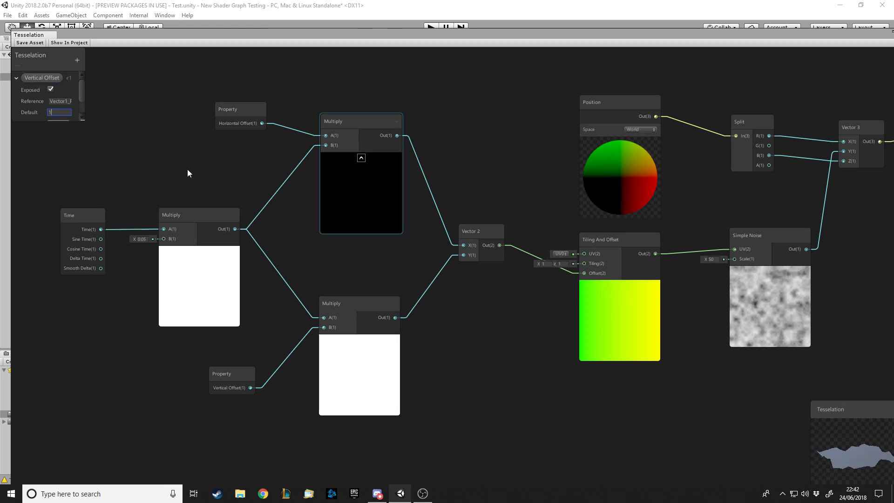
type("0")
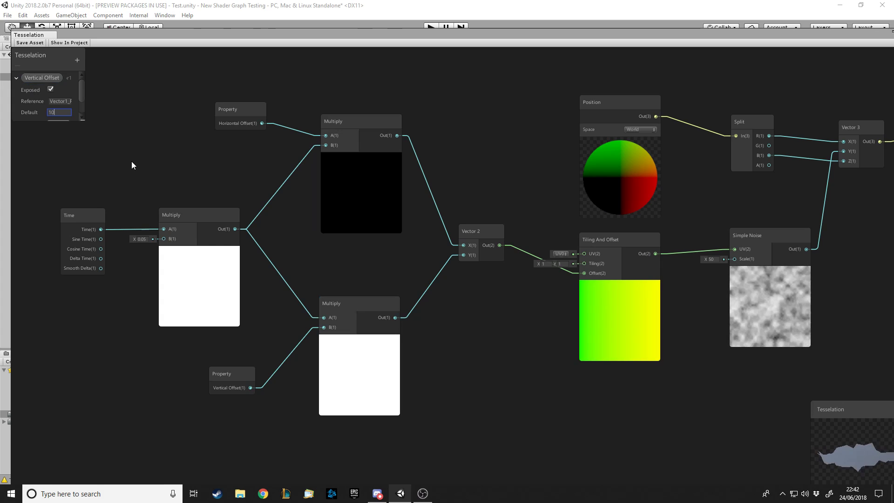
type("00")
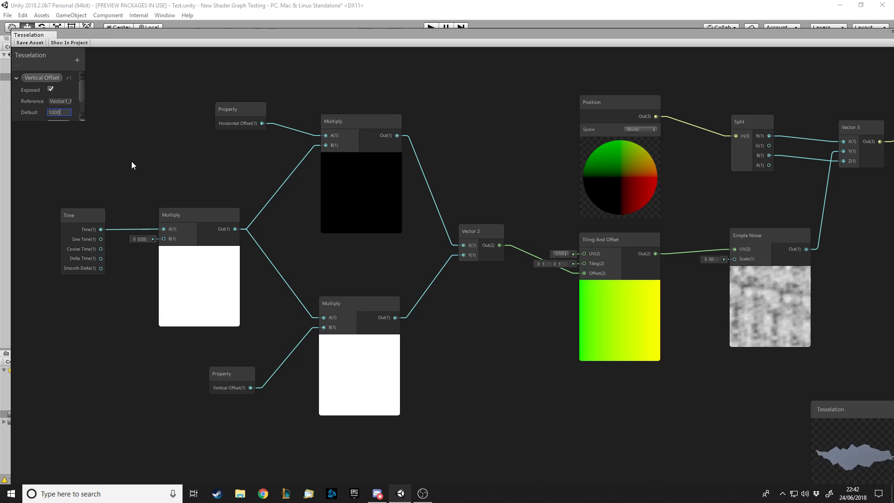
key("Return")
type("1")
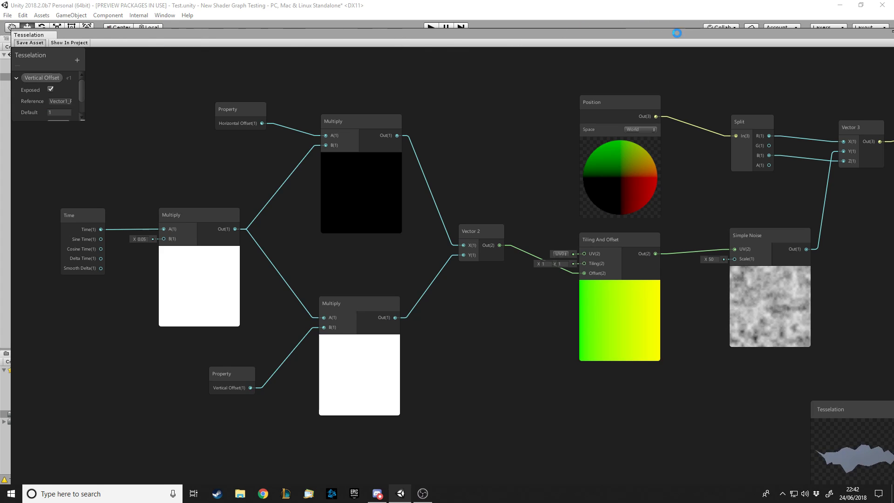
left_click_drag(679, 33, 669, 426)
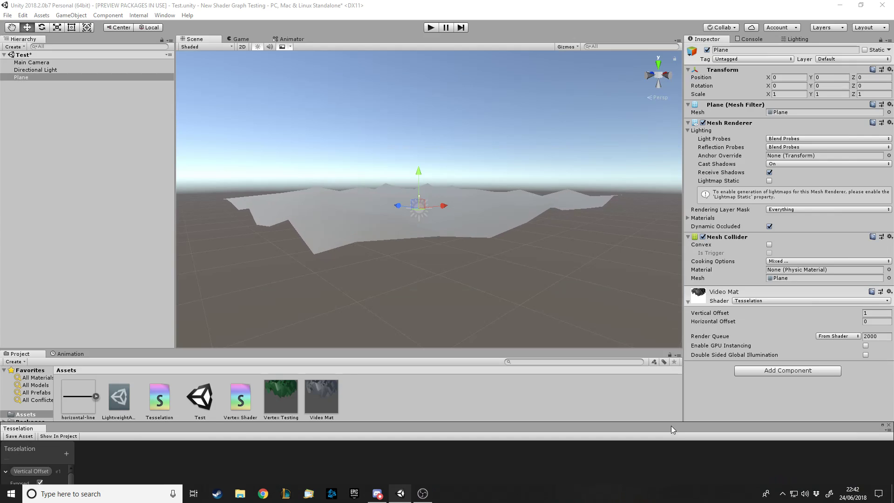
Set Video Mat's Horizontal Offset to 1 and orbit out to see the whole plane
left_click(877, 321)
type("1")
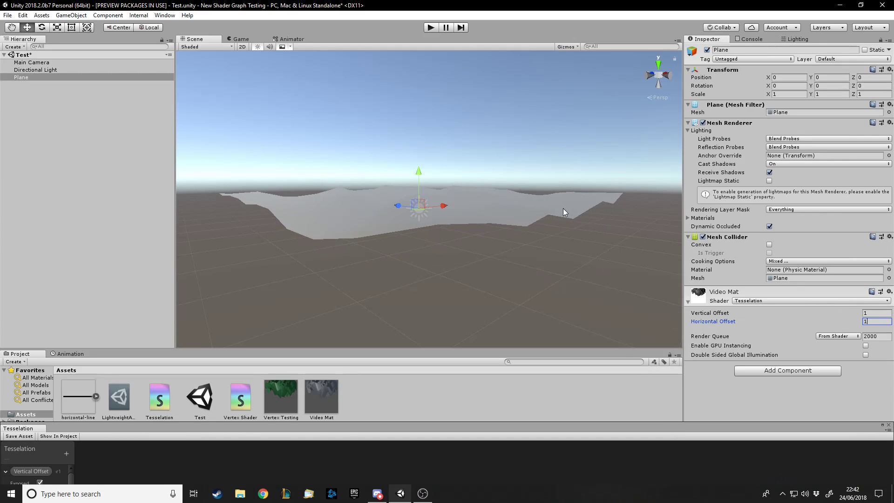
right_click_drag(564, 210, 552, 134)
left_click_drag(552, 135, 599, 268, "alt")
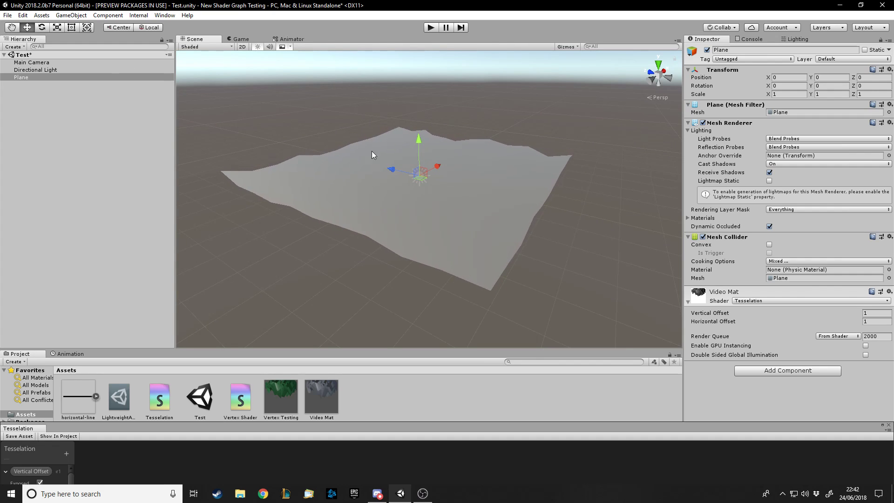
left_click_drag(494, 235, 561, 239, "alt")
right_click_drag(560, 239, 704, 207)
View the displaced plane edge-on and up close, then maximise the shader graph
key("s")
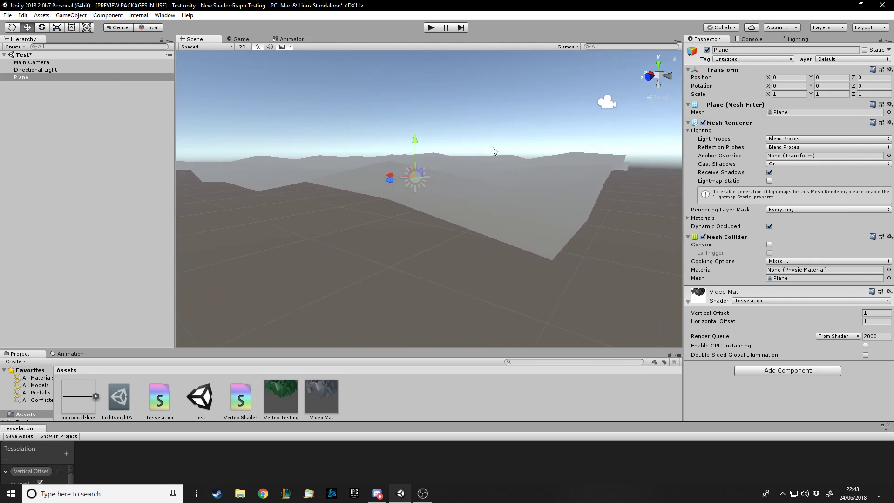
right_click_drag(600, 179, 577, 163)
mouse_move(576, 164)
left_mouse_down("alt")
mouse_move(578, 194)
mouse_move(583, 171)
left_mouse_up("alt")
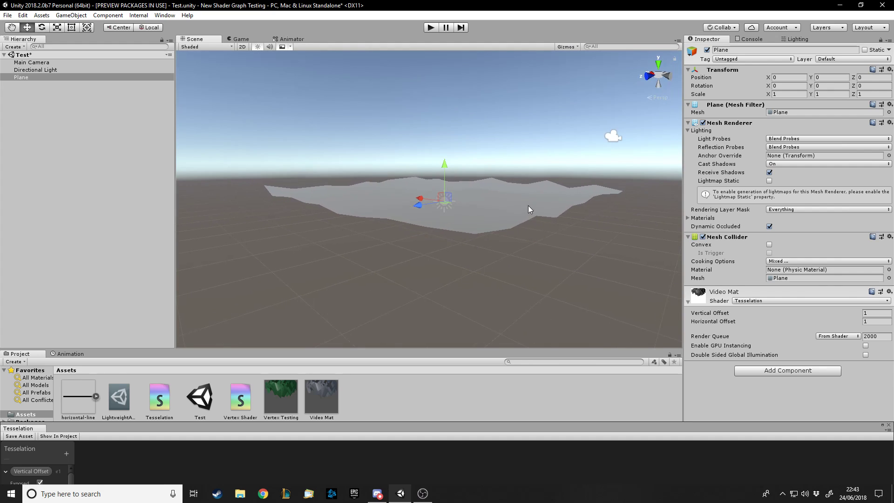
mouse_move(529, 207)
left_mouse_down("alt")
mouse_move(534, 193)
mouse_move(502, 189)
mouse_move(532, 188)
mouse_move(523, 199)
left_mouse_up("alt")
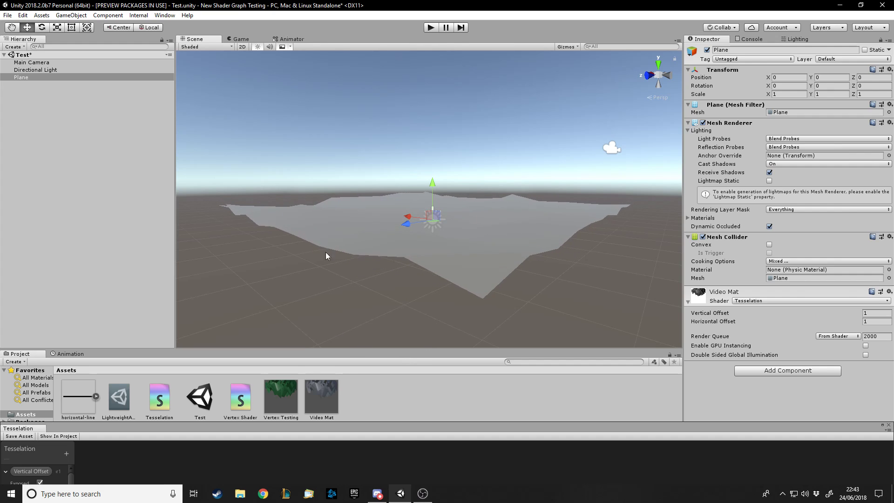
left_click_drag(379, 423, 381, 19)
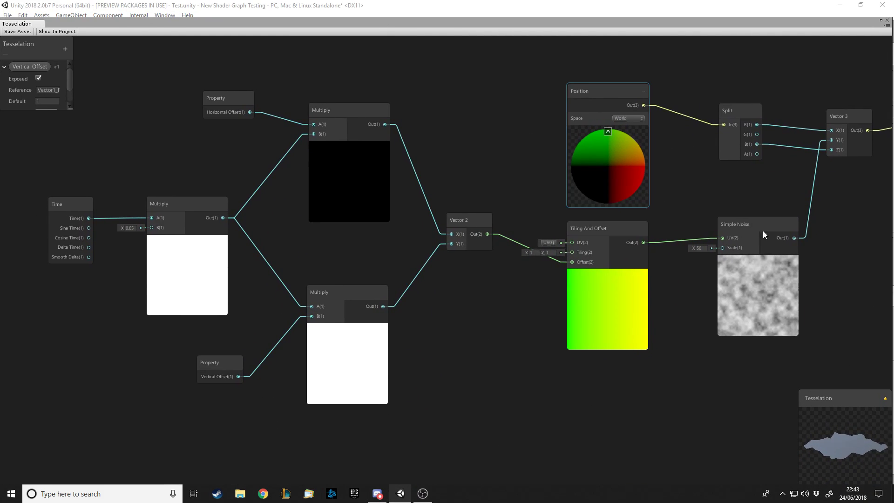
Move Simple Noise left and disconnect its wire from Vector 3's Y input
scroll(834, 264, "up", 1)
scroll(491, 261, "down", 3)
scroll(733, 263, "up", 3)
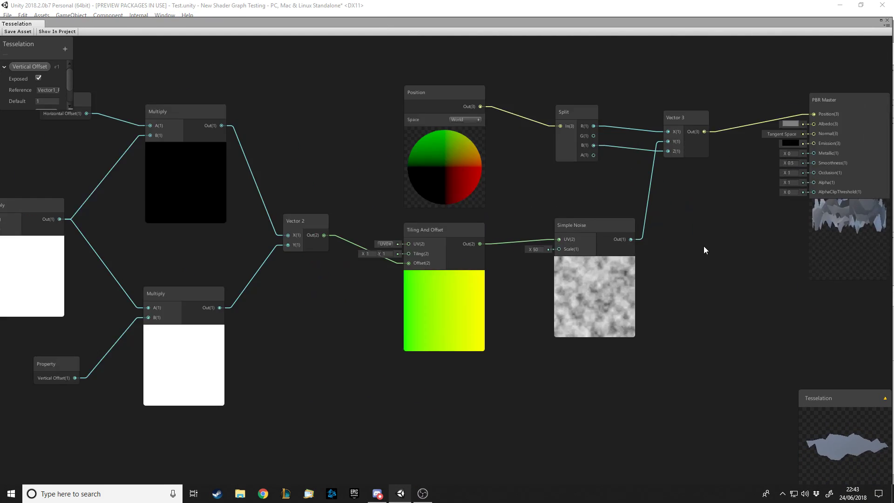
left_click_drag(590, 225, 544, 227)
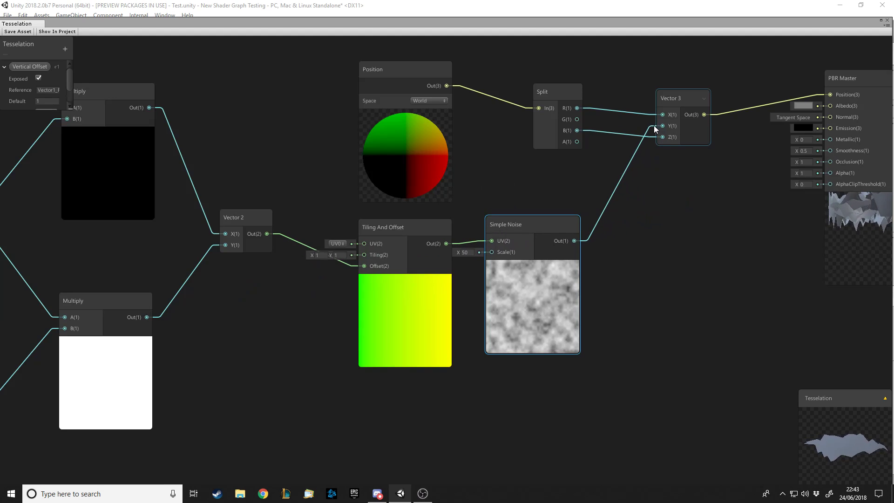
left_click_drag(654, 125, 645, 208)
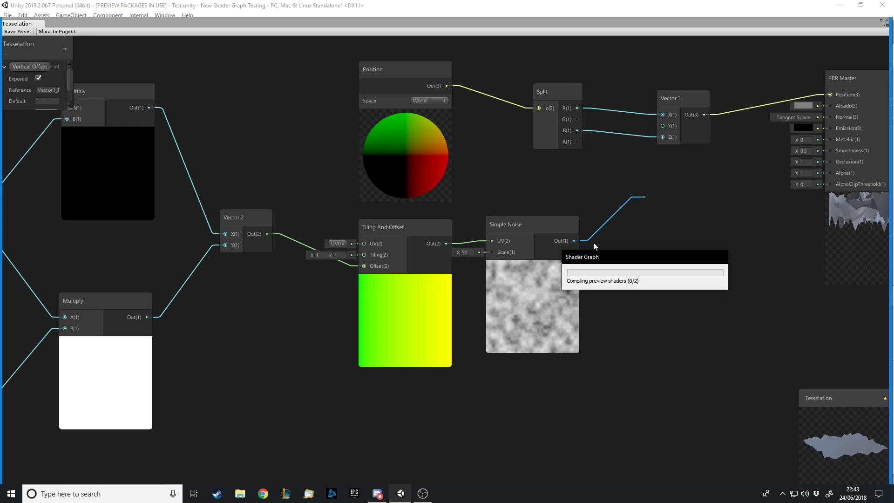
key("Escape")
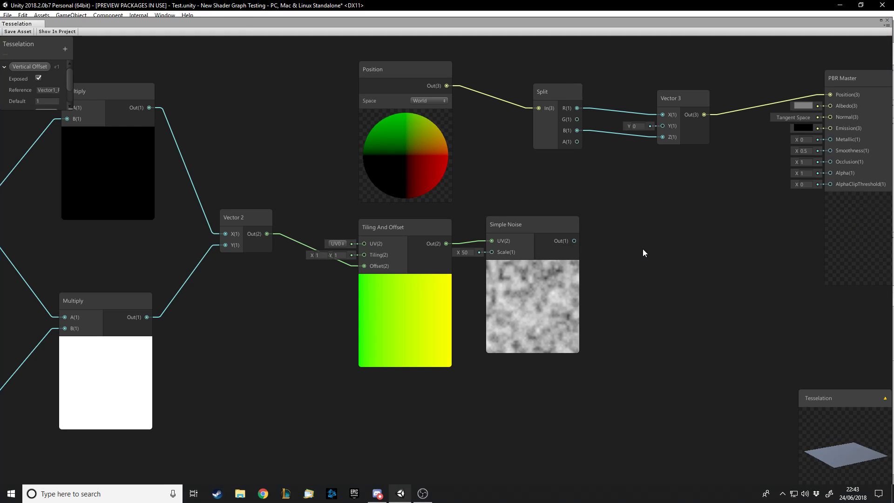
Add a Multiply node beside Simple Noise, then delete it as unwanted
key("space")
type("mult")
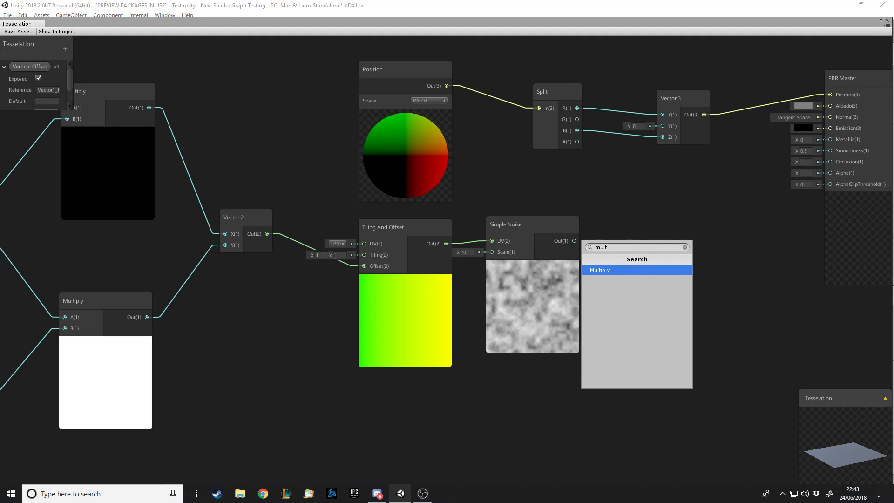
key("Return")
left_click_drag(658, 251, 644, 222)
left_click(662, 203)
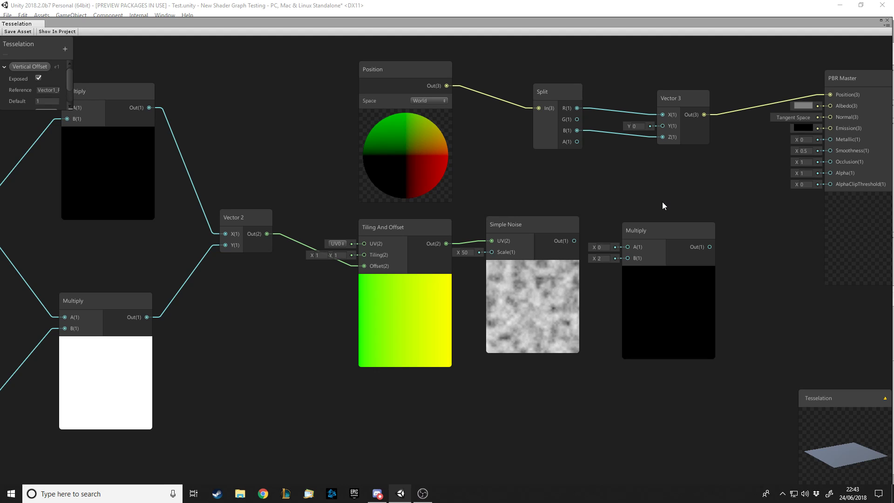
left_click(663, 228)
key("Delete")
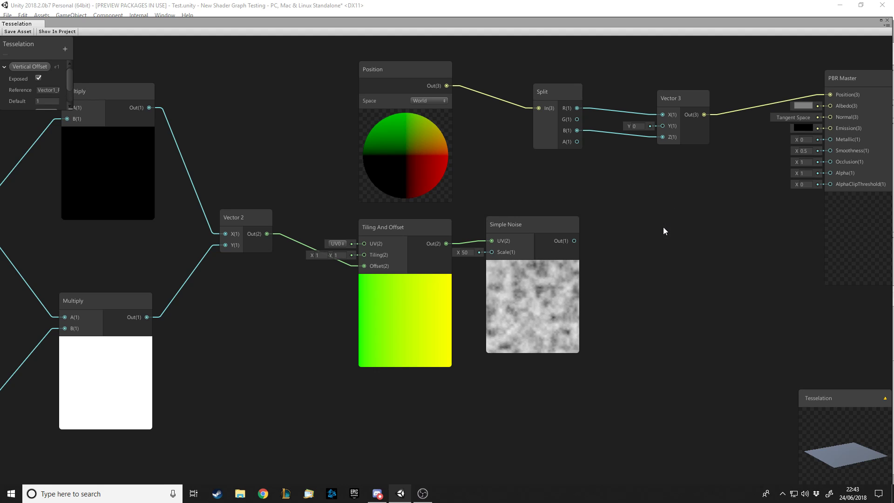
Add a Remap node and feed the Simple Noise output into its input
key("space")
type("remap")
key("Return")
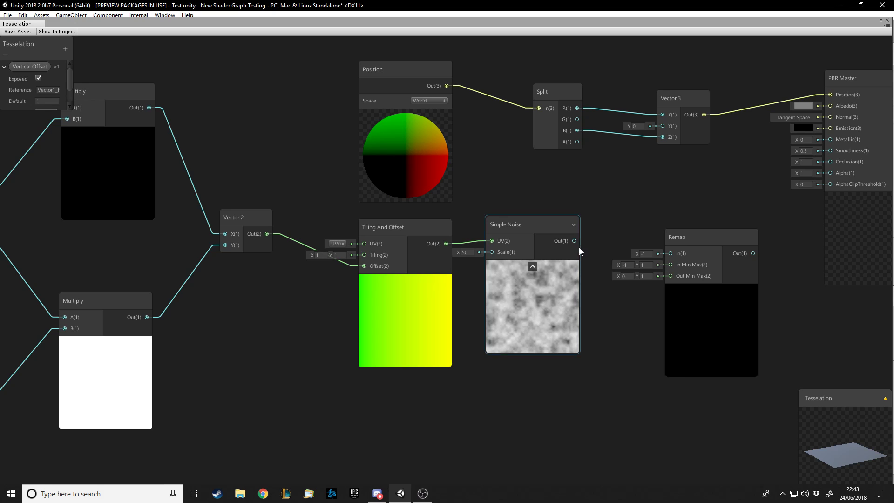
left_click_drag(574, 241, 670, 253)
left_click_drag(720, 232, 692, 222)
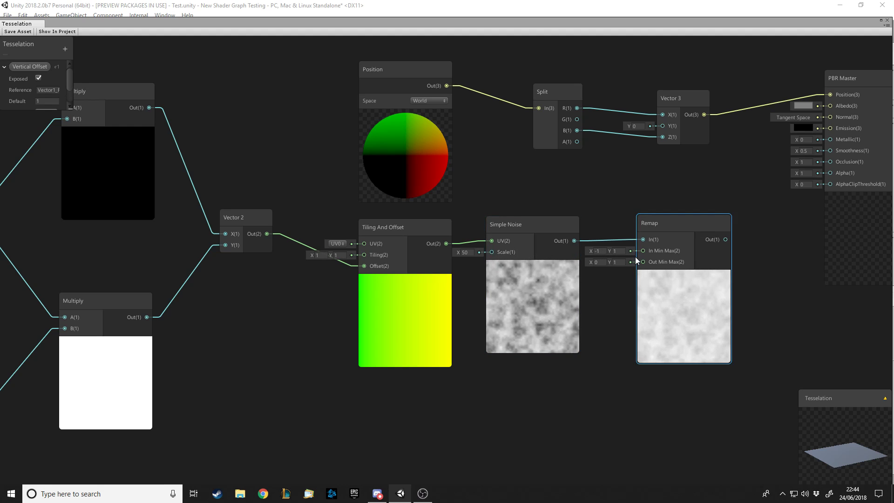
Set Remap's In and Out ranges to 0–1 and wire its output to Vector 3's Y
left_click(602, 250)
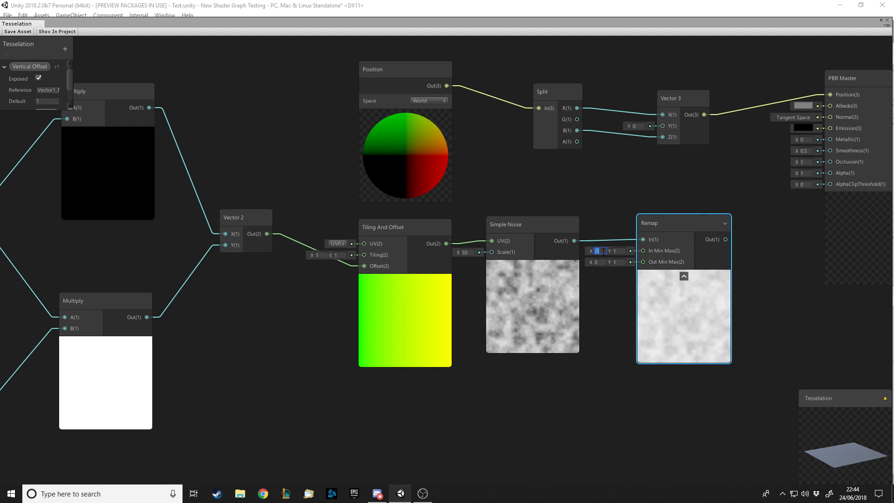
type("0")
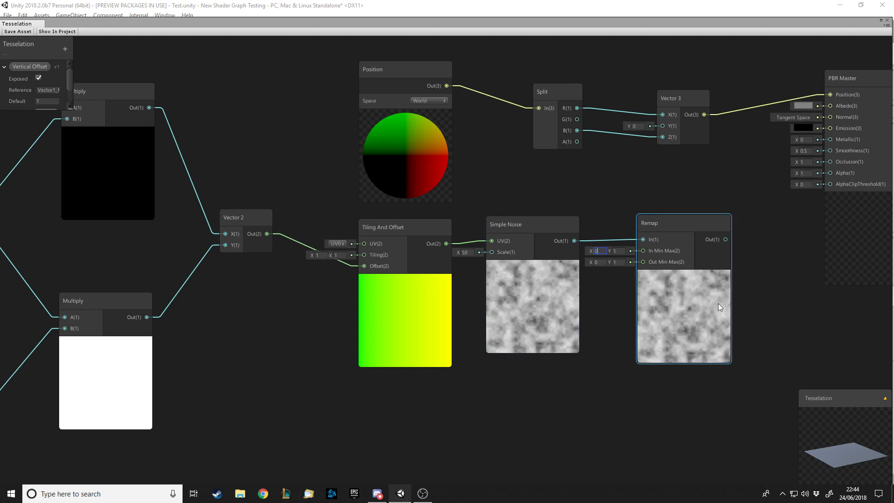
left_click(599, 262)
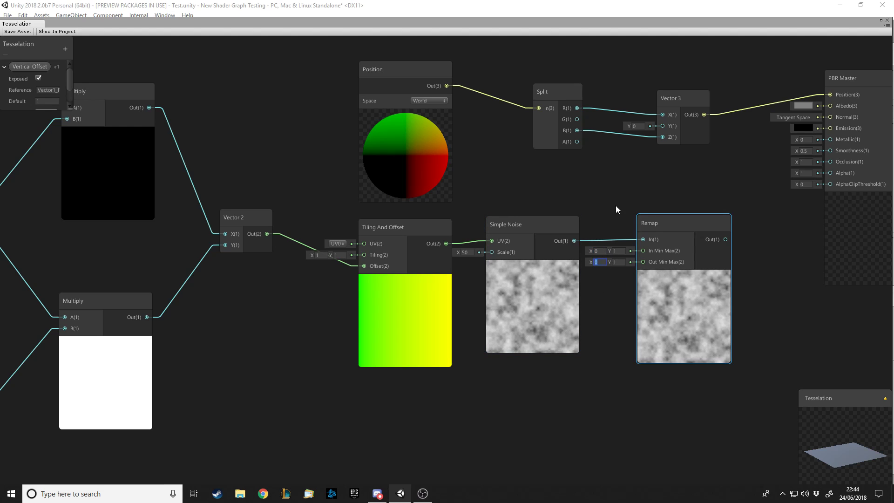
left_click_drag(667, 226, 668, 227)
left_click(621, 264)
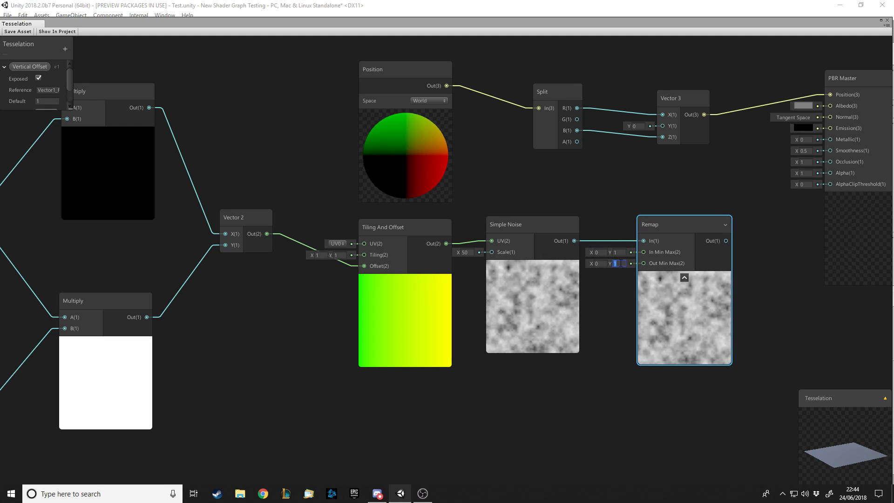
left_click(616, 270)
left_click(618, 264)
left_click(619, 272)
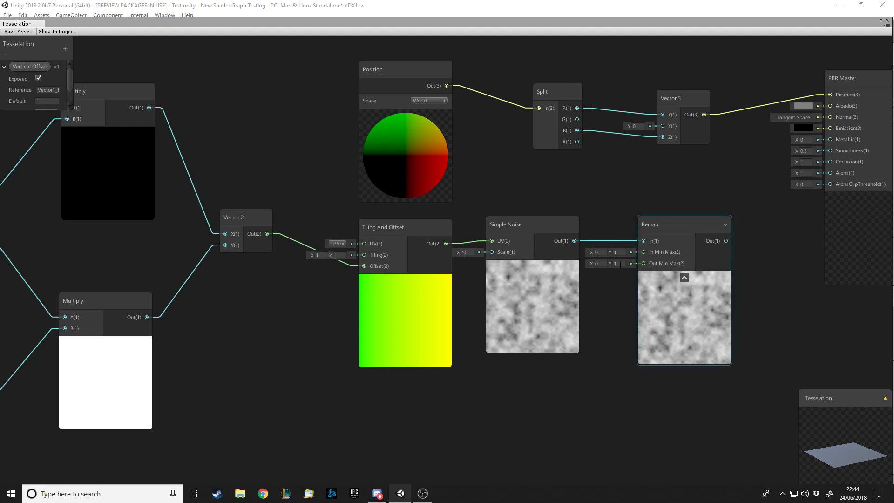
left_click_drag(726, 241, 663, 126)
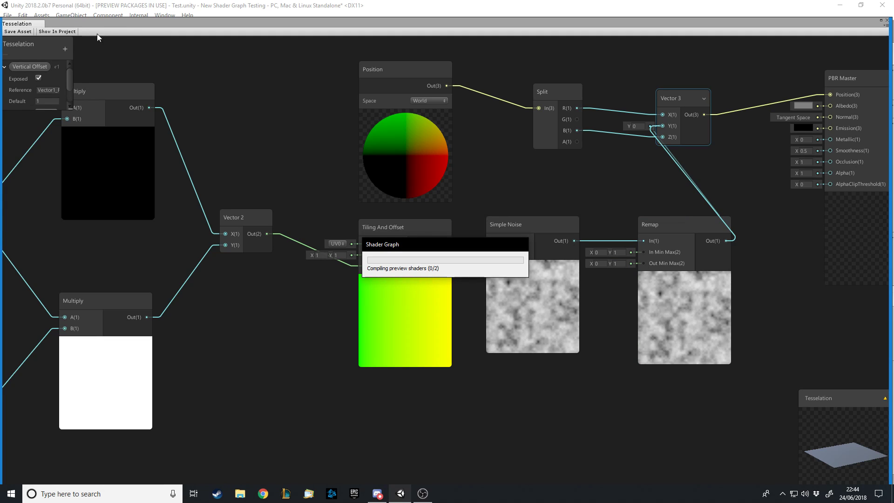
Add a new Vector1 property to the Blackboard named 'Height'
left_click(5, 66)
left_click(64, 49)
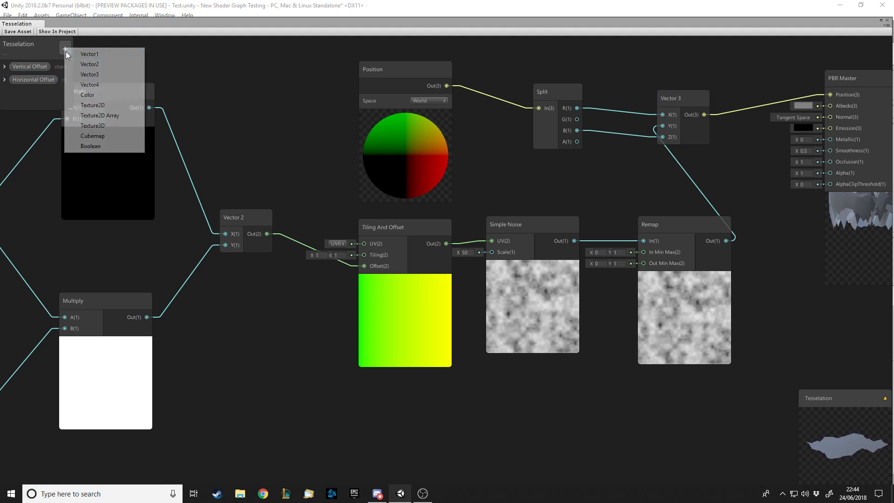
left_click(78, 54)
type("Hei")
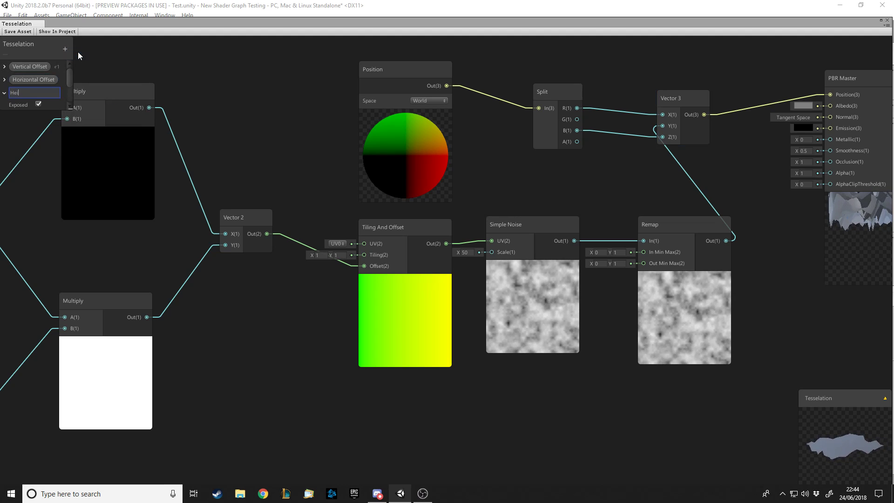
type("ght")
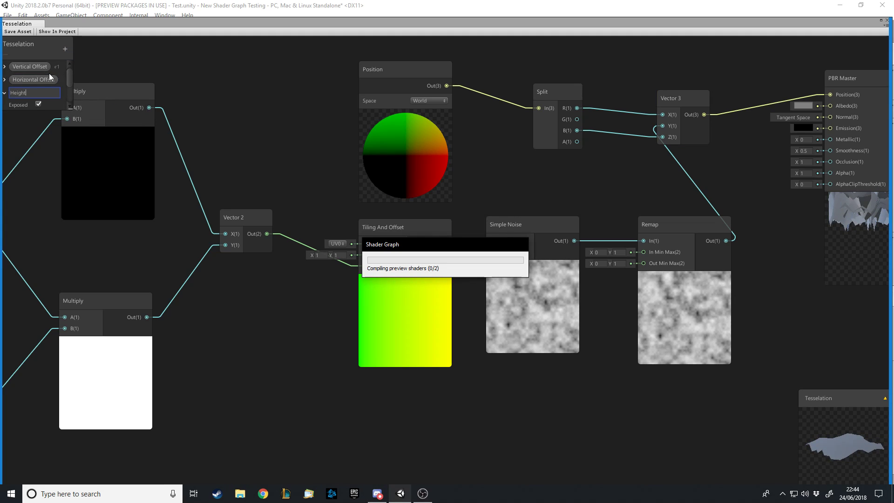
left_click(5, 95)
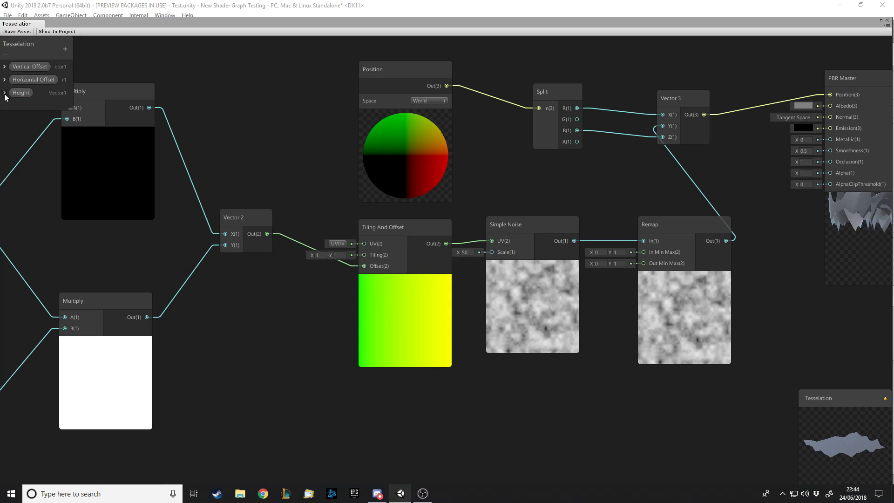
Drag the Height property onto the graph below the noise and remap nodes
left_click(5, 95)
left_click_drag(18, 95, 204, 190)
left_click_drag(560, 419, 493, 421)
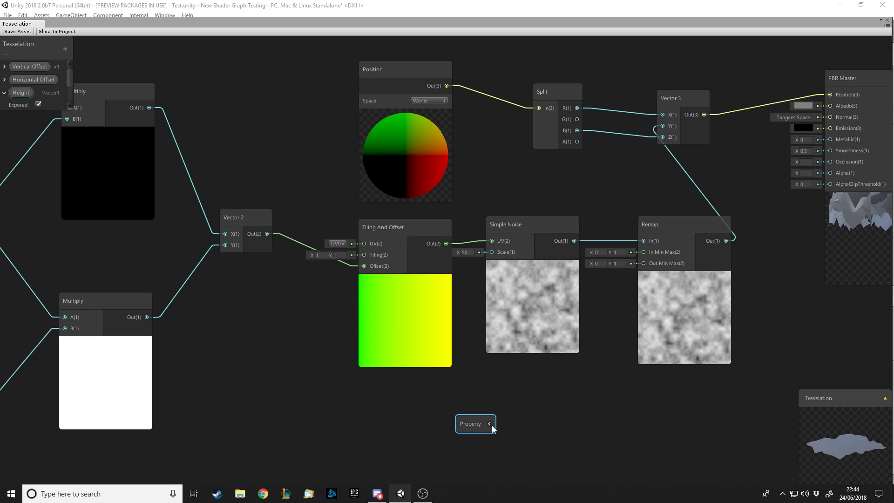
Add a Vector 1 node by mistake and delete it
key("space")
type("vec")
key("Return")
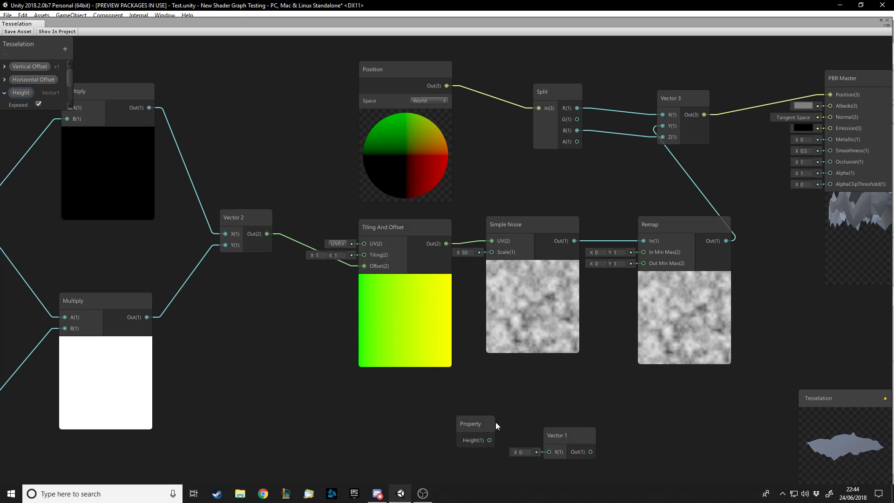
left_click(550, 434)
key("Delete")
Create a Vector 2 node beside Height and wire Height into its Y input
key("space")
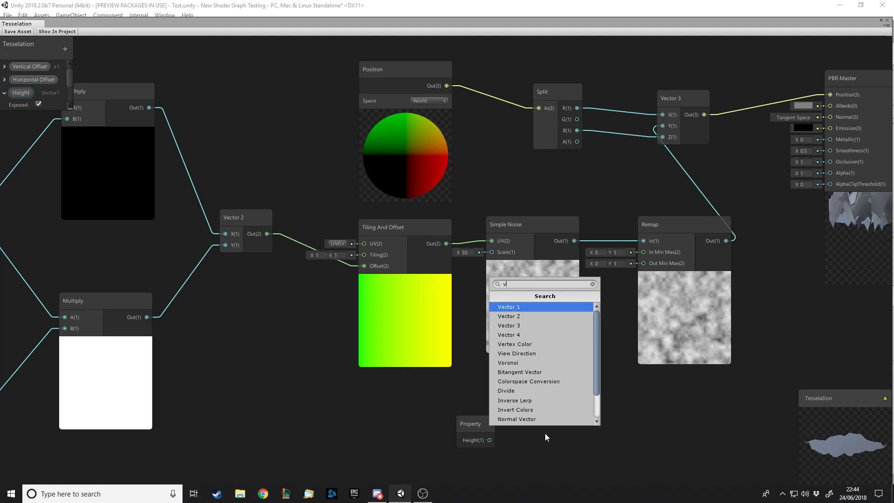
key("Down")
key("Return")
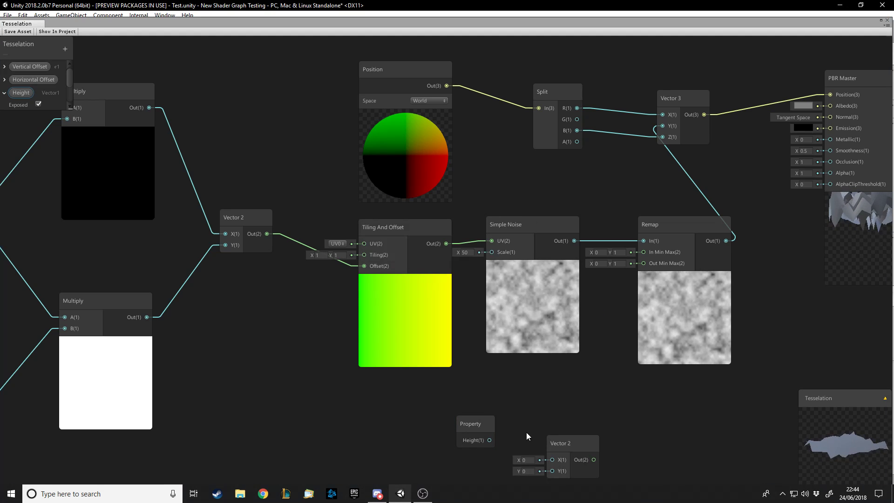
left_click_drag(558, 441, 558, 412)
left_click_drag(489, 439, 640, 263)
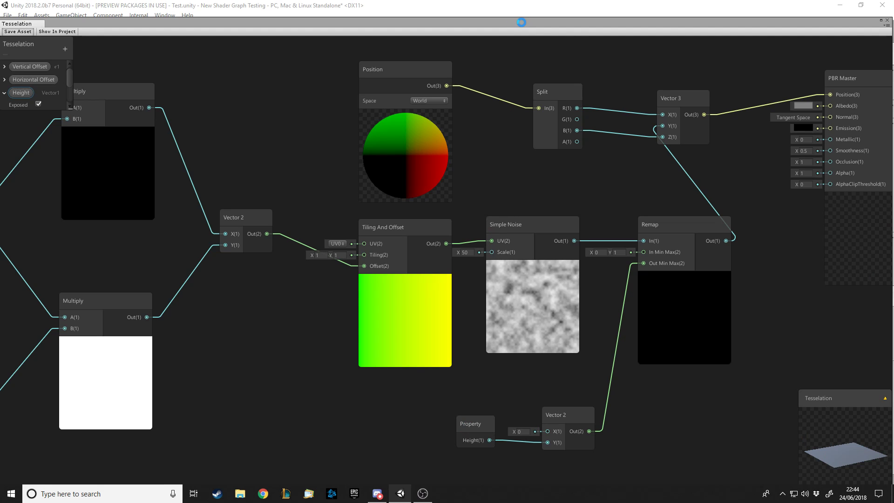
Move the shader graph aside and set the material's Height to 2, then 4
left_click_drag(532, 25, 526, 457)
left_click(873, 329)
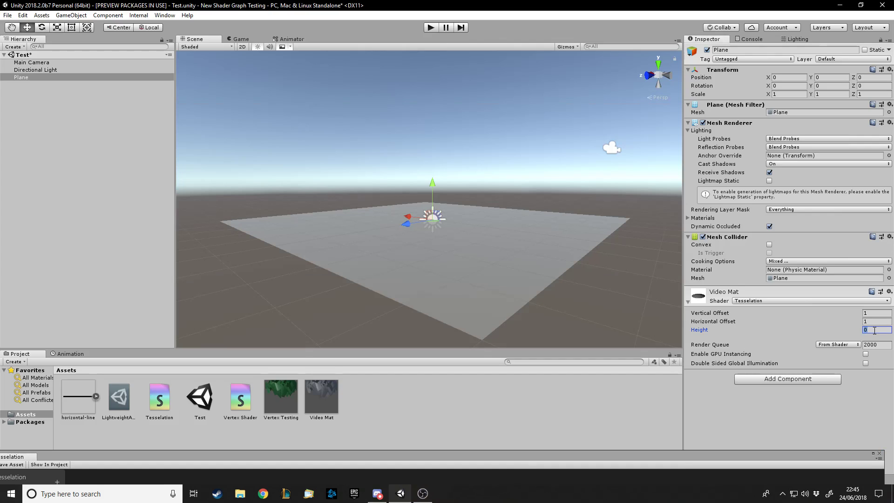
type("2")
key("BackSpace")
type("4")
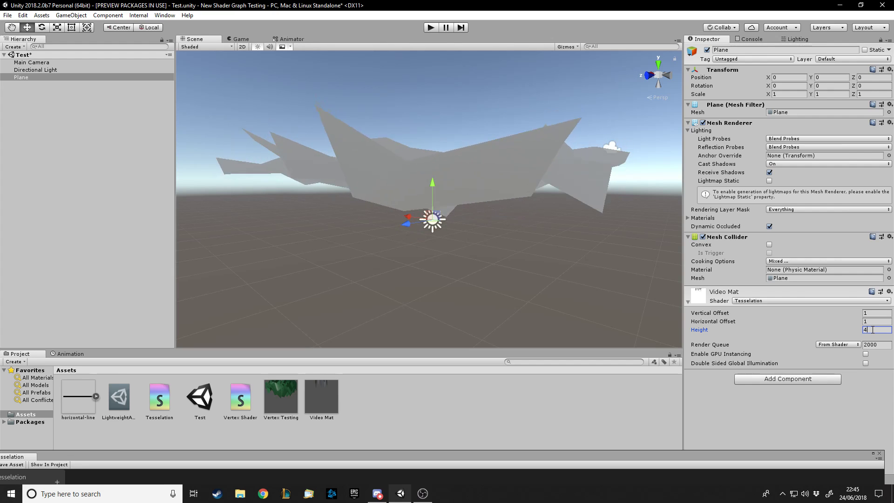
Fly and orbit the Scene camera around the plane to inspect the displacement
right_click_drag(494, 86, 778, 179)
key("w")
key("s")
key("w")
key("a")
key("s")
key("d")
key("a")
key("s")
left_click_drag(617, 180, 607, 186, "alt")
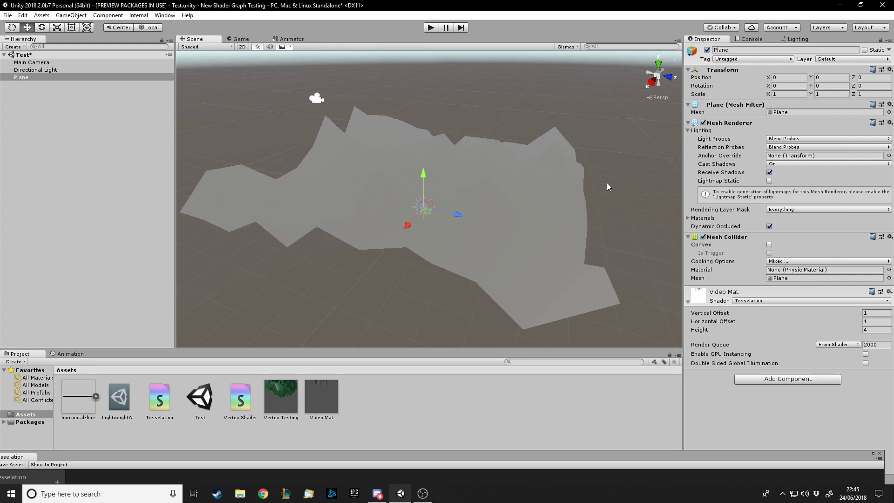
left_click_drag(639, 194, 818, 220, "alt")
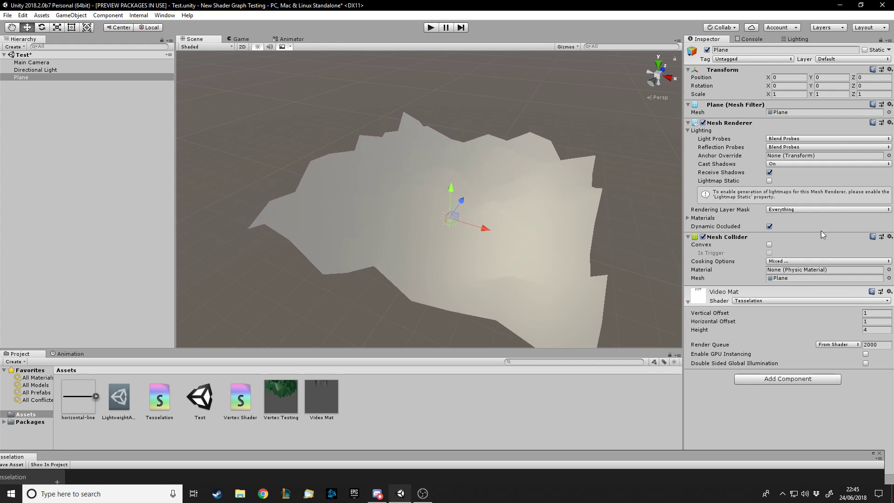
Set the material's Height to 10 and view the taller hills
left_click(871, 330)
type("10")
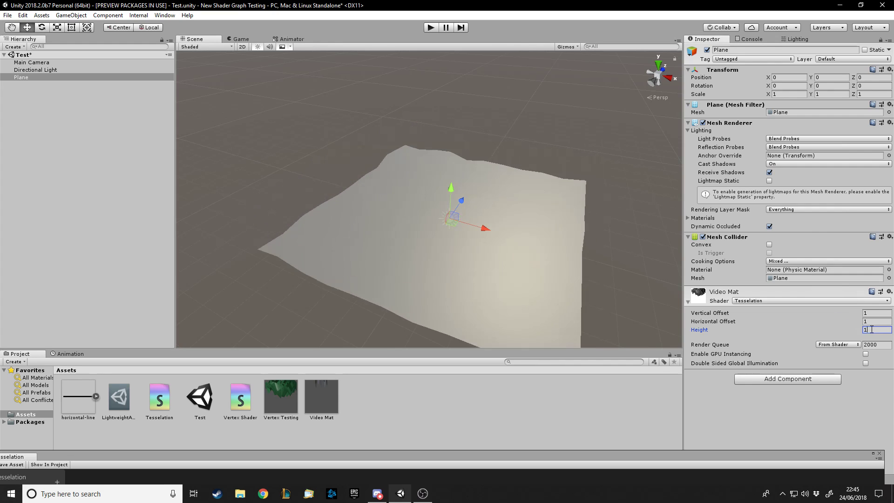
left_click_drag(645, 212, 372, 241, "alt")
key("a")
right_click_drag(372, 241, 434, 257)
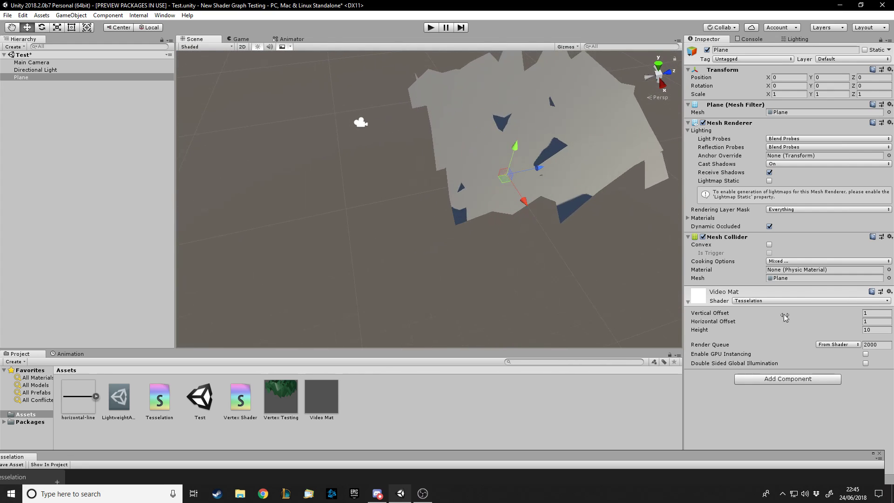
Set the material's Height to 1 and orbit to view the gentle hills
left_click(870, 329)
type("1")
left_click_drag(512, 186, 661, 86, "alt")
right_click_drag(554, 151, 617, 129)
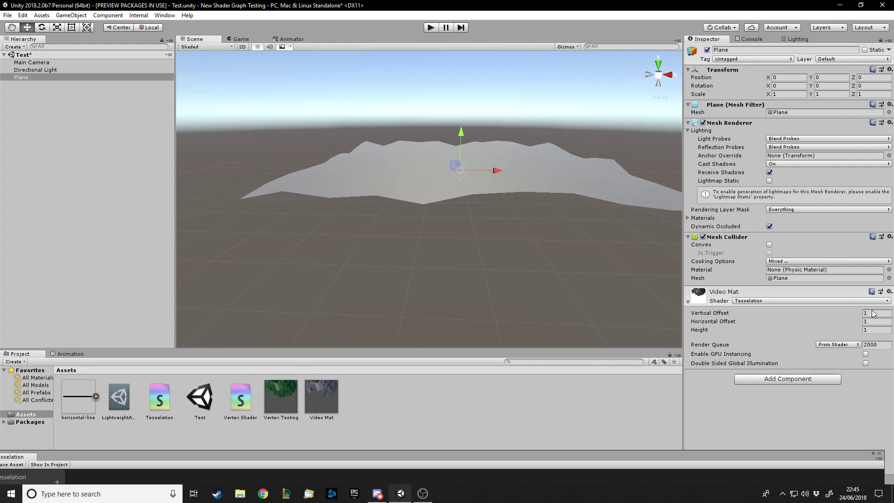
Set the material's Height to 0.1 and orbit to check the flattened plane
left_click(873, 331)
type(".1")
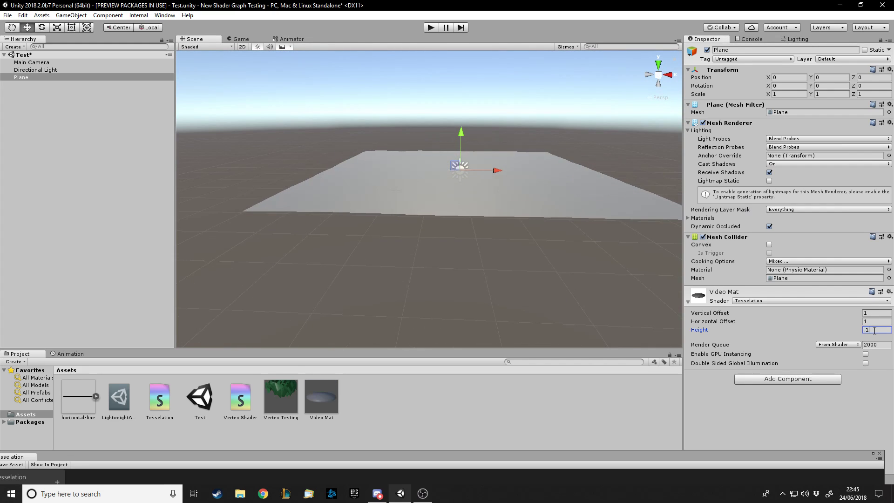
left_click_drag(549, 279, 670, 247, "alt")
left_click_drag(608, 251, 569, 264, "alt")
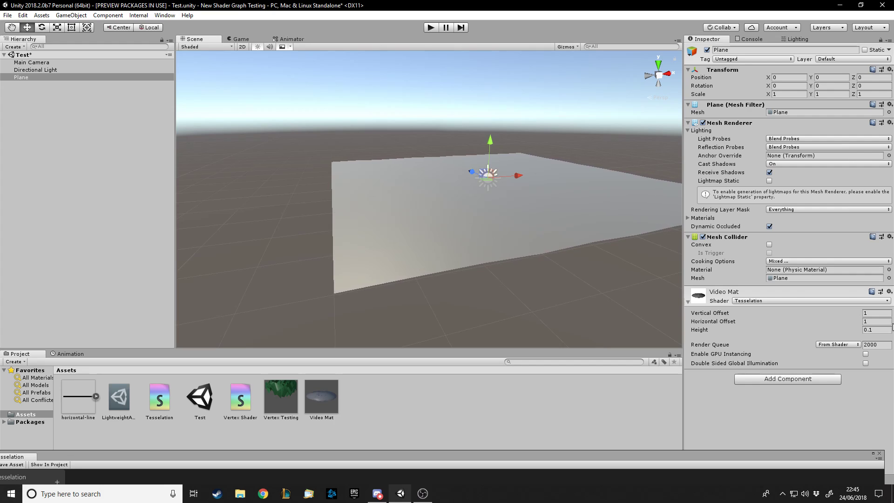
Set Height to 0.3, frame the plane, then bring the Tesselation graph back up
type("0.3")
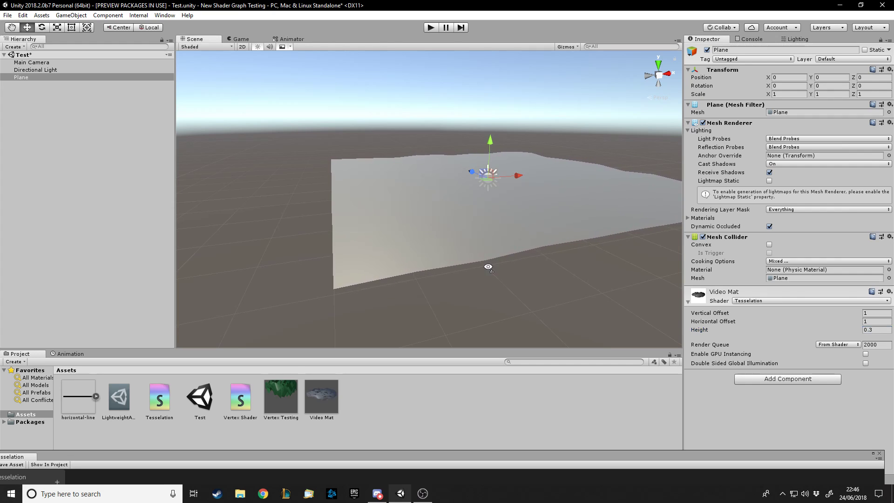
left_click_drag(487, 265, 573, 254, "alt")
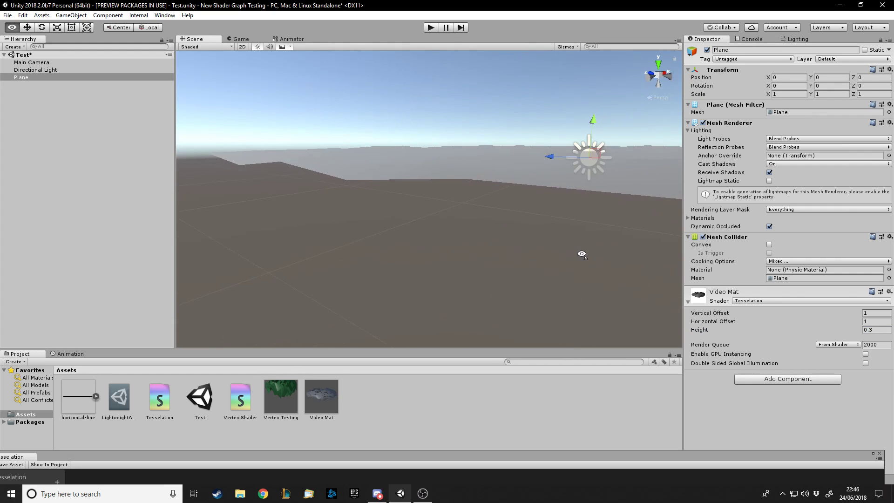
key("f")
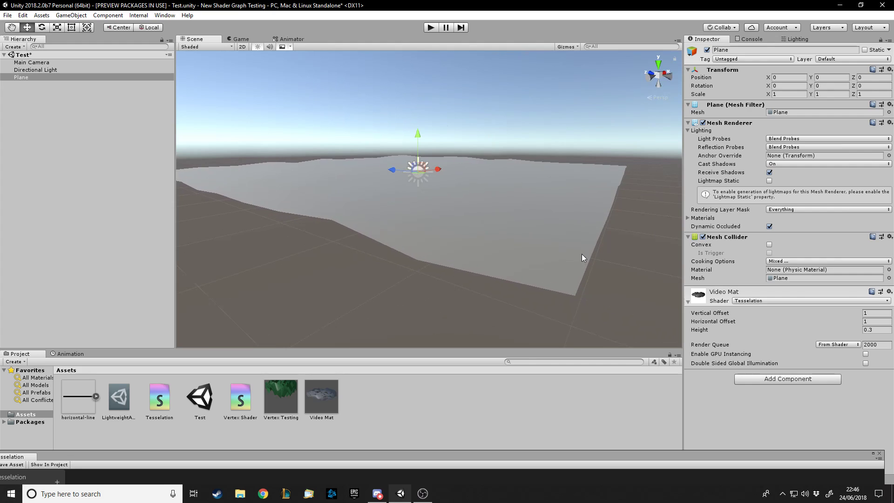
left_click_drag(535, 264, 395, 288, "alt")
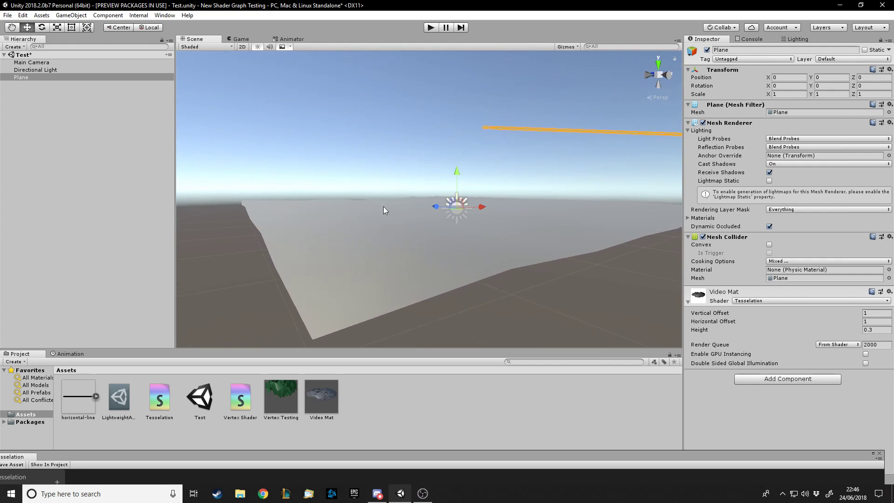
left_click_drag(457, 454, 466, 5)
scroll(440, 244, "down", 2)
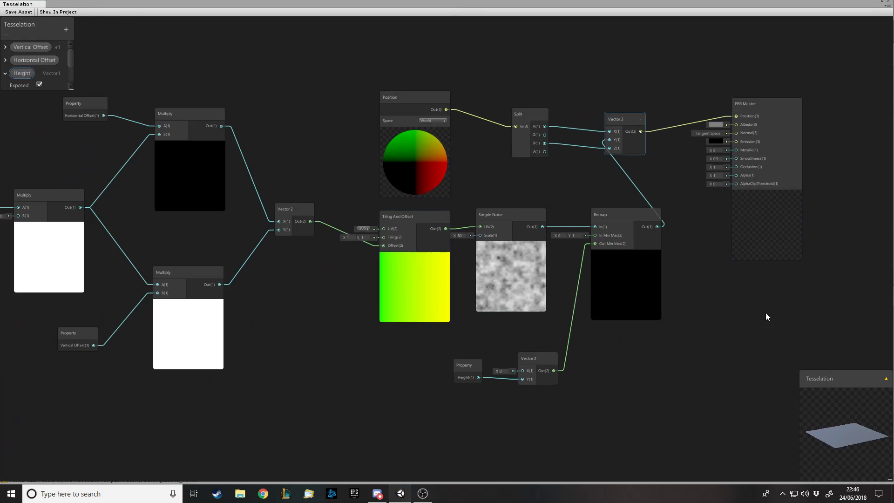
scroll(698, 316, "down", 2)
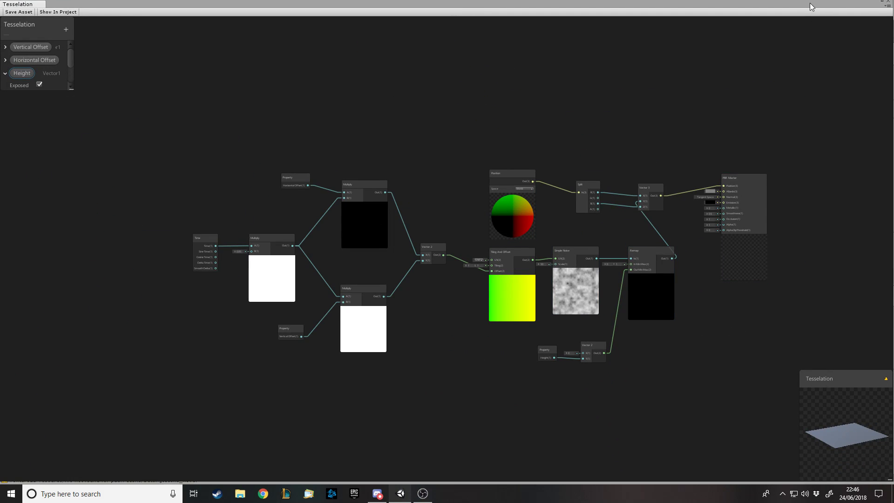
left_click_drag(809, 3, 808, 77)
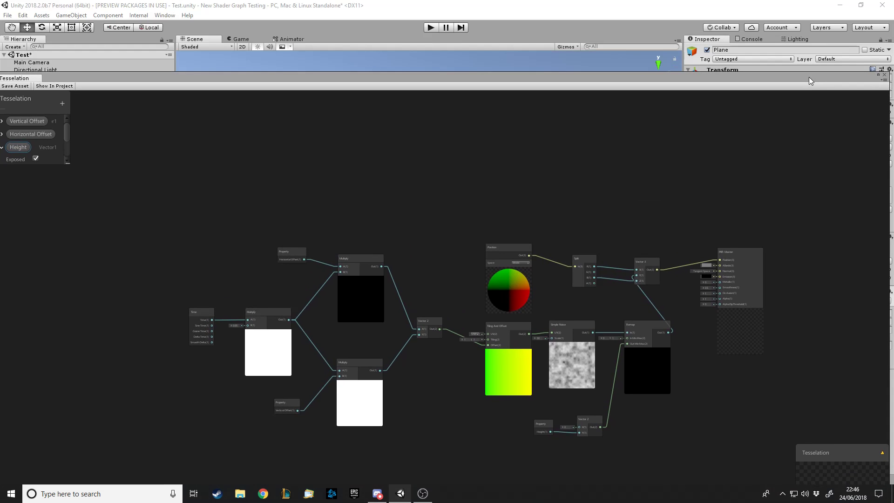
left_click_drag(579, 84, 572, 420)
right_click_drag(485, 232, 573, 253)
left_click(533, 271)
key("s")
key("w")
left_click_drag(573, 253, 700, 258, "alt")
left_click_drag(584, 192, 630, 189, "alt")
mouse_move(494, 212)
left_mouse_down("alt")
mouse_move(488, 182)
mouse_move(488, 215)
mouse_move(494, 209)
left_mouse_up("alt")
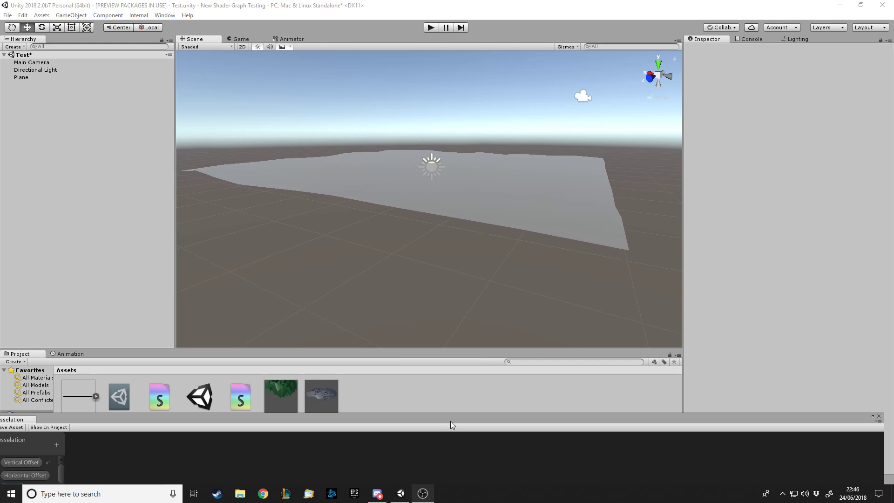
left_click_drag(451, 413, 465, 13)
Set the Height property's Default value to 1 and check the PBR Master preview
scroll(517, 188, "up", 3)
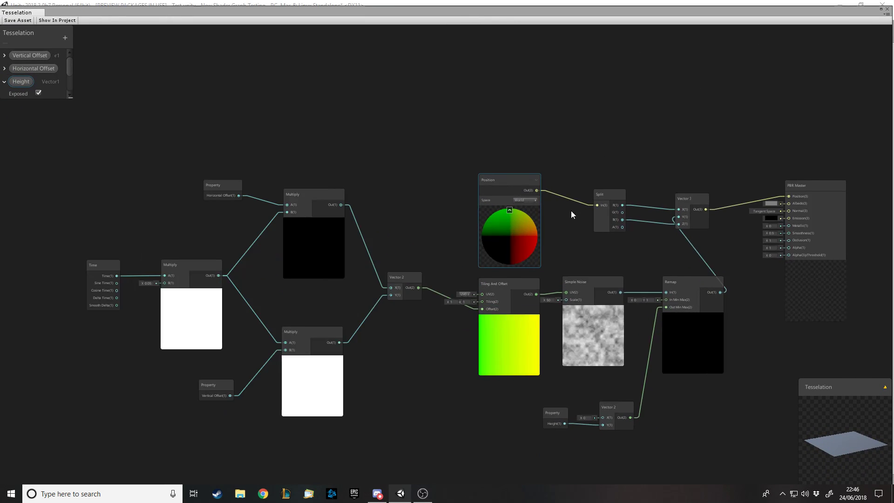
scroll(493, 200, "down", 1)
scroll(718, 298, "up", 1)
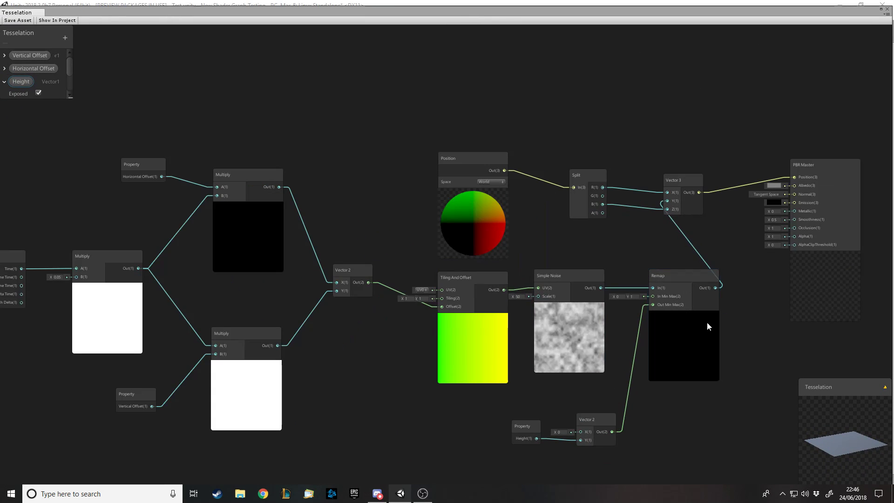
scroll(36, 92, "down", 3)
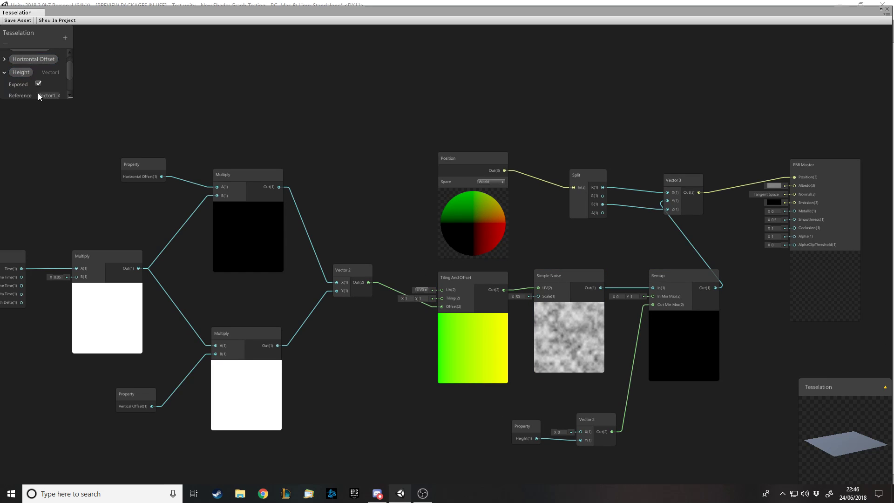
left_click_drag(37, 88, 165, 97)
type("1")
key("Return")
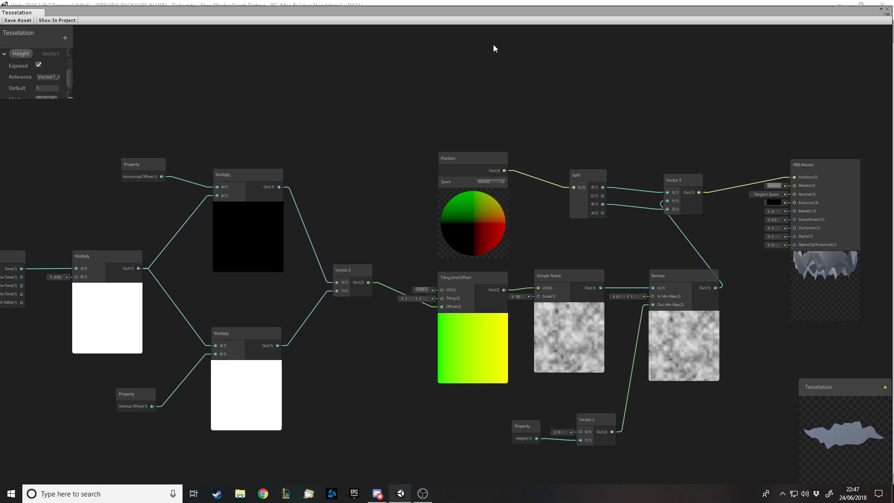
left_click(827, 263)
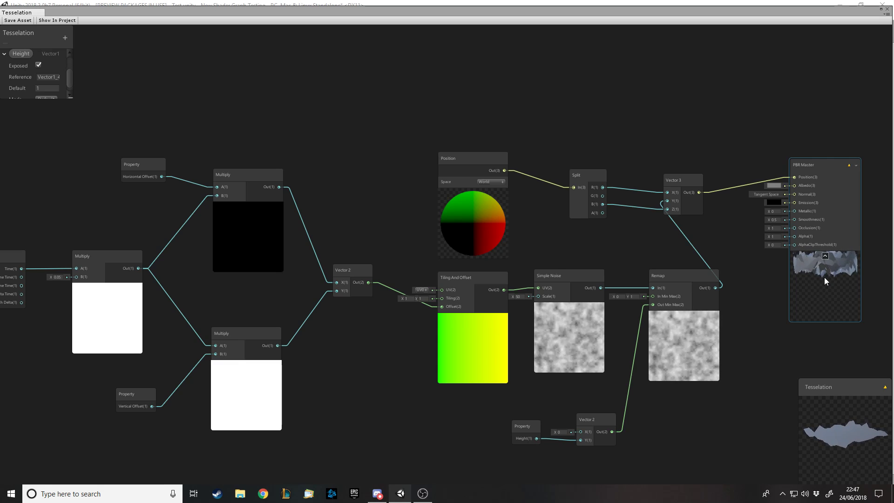
left_click(825, 406)
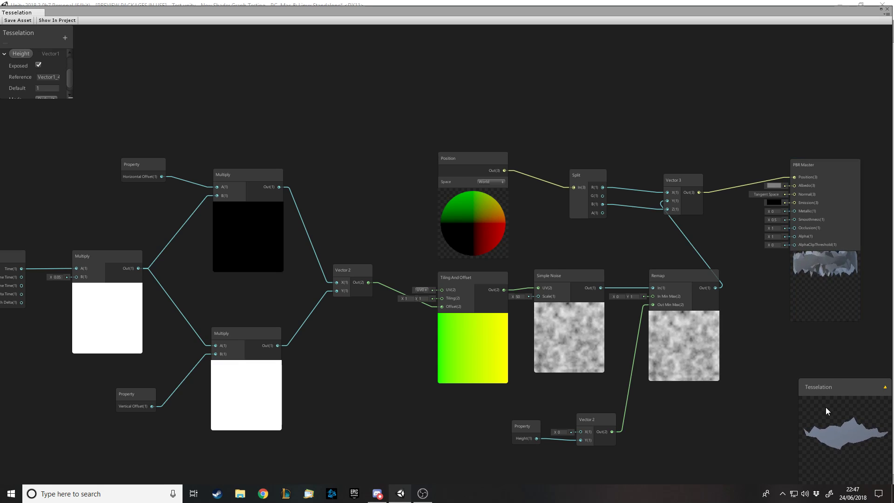